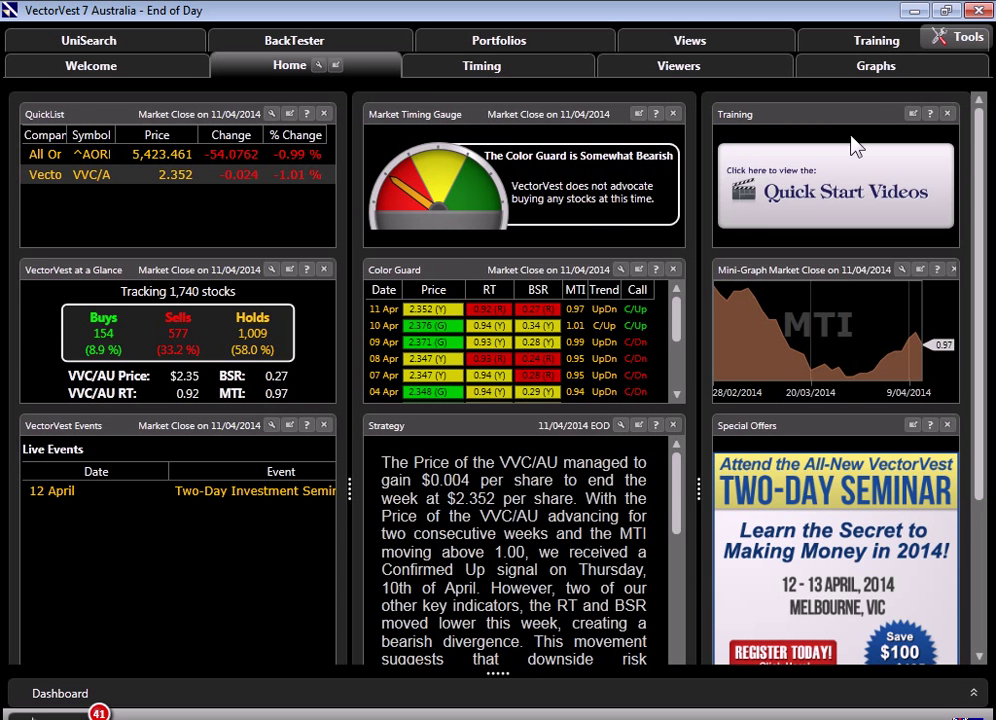
Step: Extend the market timing graph's range back to 4 March 2013 and display the MTI below the price
{"action": "left_click", "coordinate": [877, 70]}
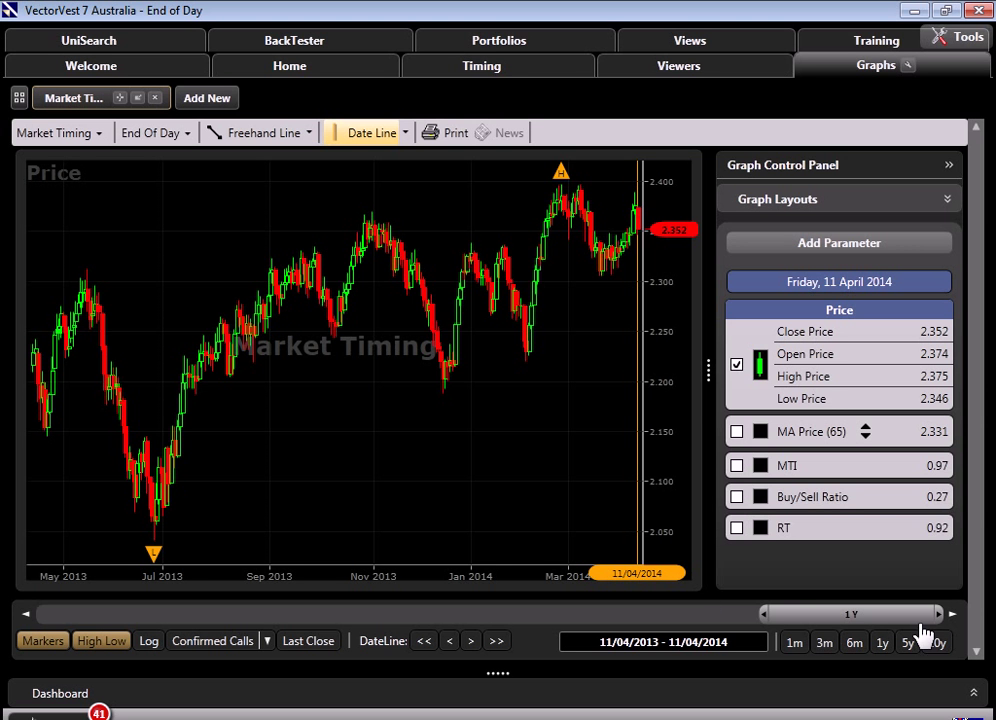
{"action": "left_click_drag", "start_coordinate": [764, 619], "coordinate": [749, 618]}
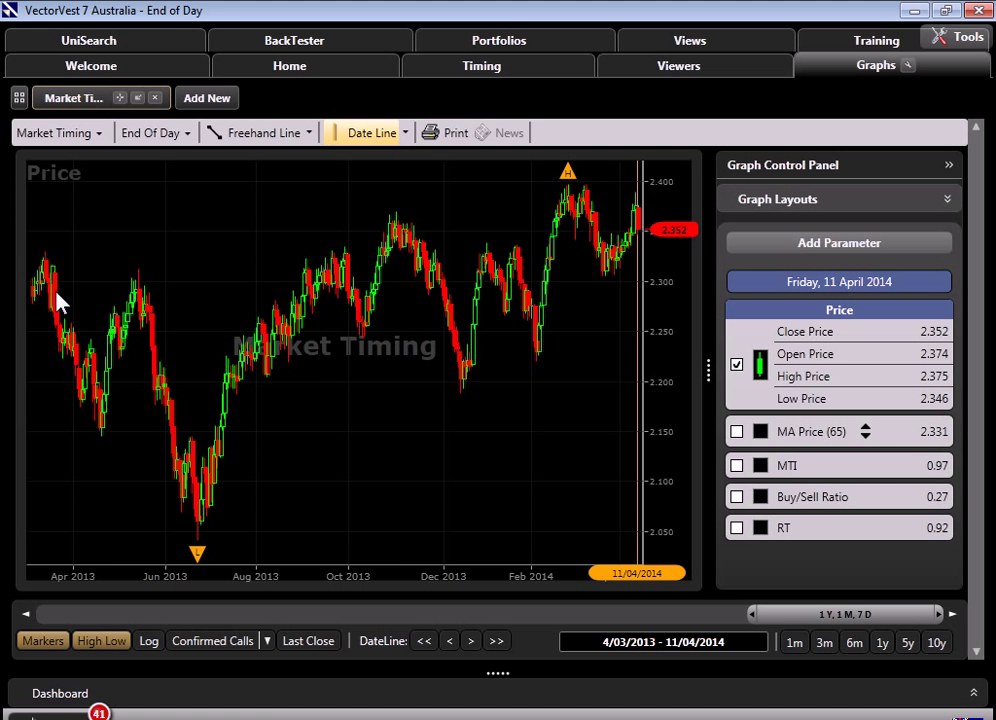
{"action": "mouse_move", "coordinate": [157, 380]}
{"action": "mouse_move", "coordinate": [451, 314]}
{"action": "left_click", "coordinate": [737, 466]}
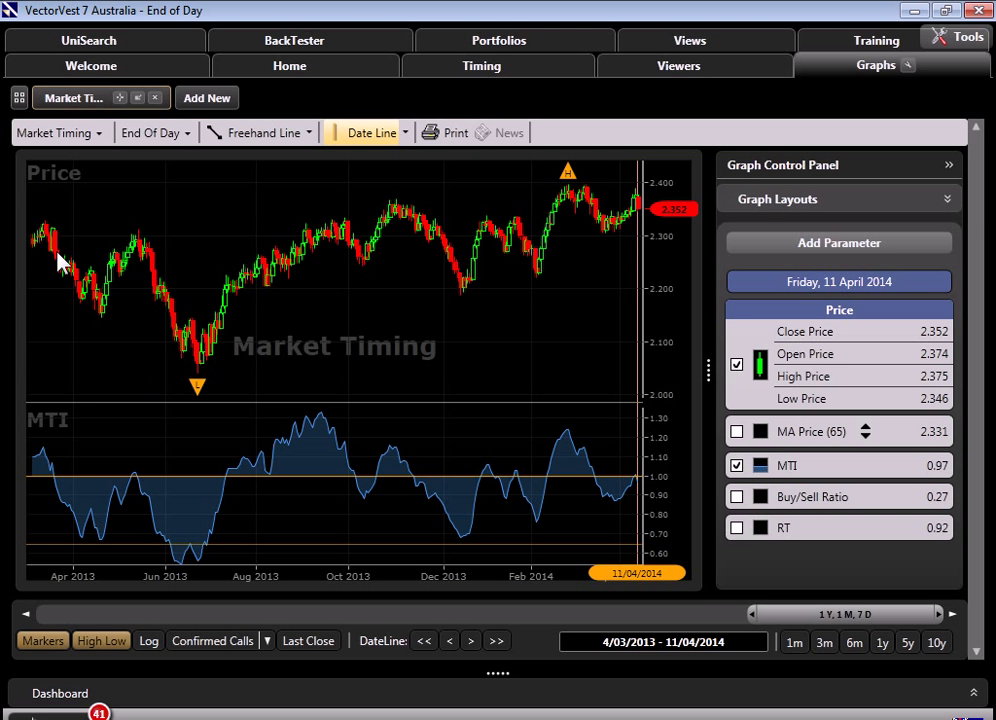
Step: Inspect the prices of the March–April 2013 decline and place the date line on 19 April 2013
{"action": "mouse_move", "coordinate": [58, 262]}
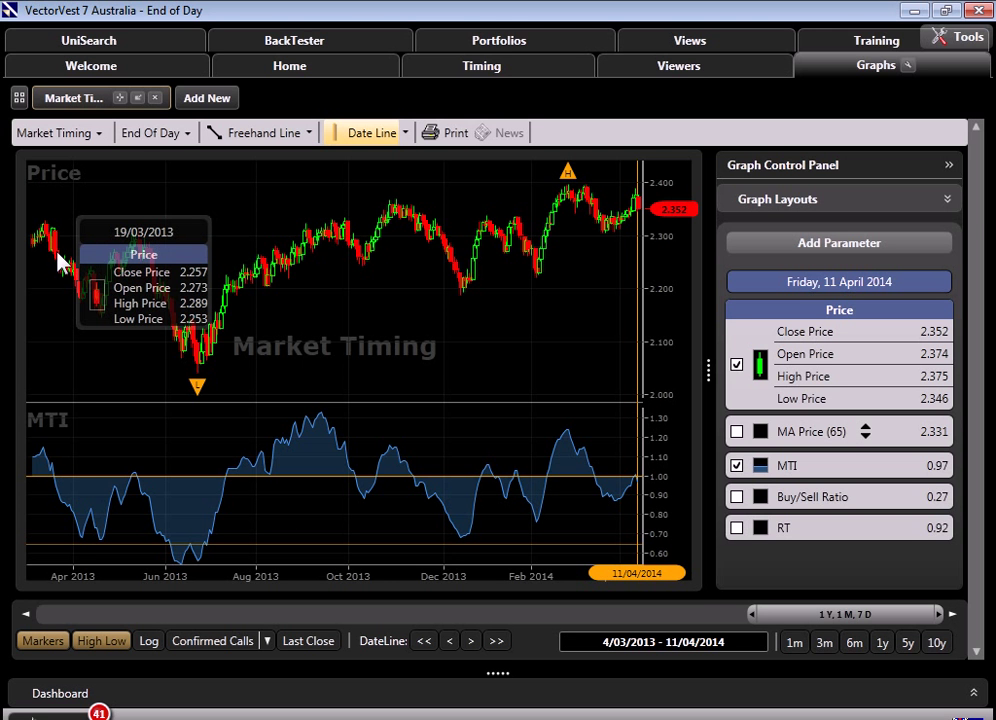
{"action": "mouse_move", "coordinate": [82, 291]}
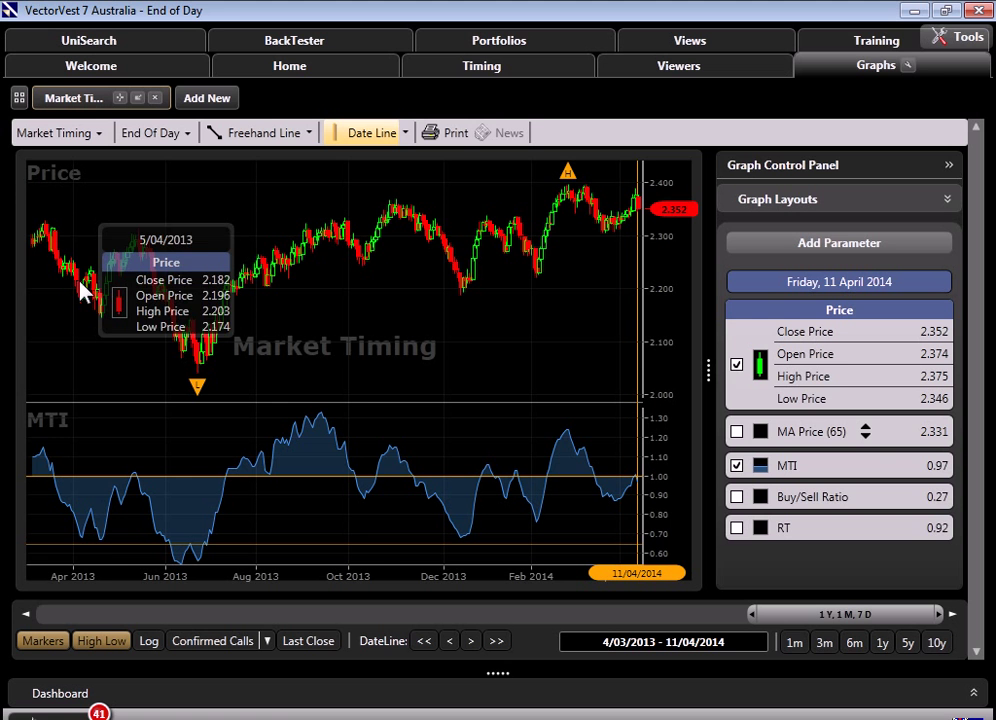
{"action": "left_click", "coordinate": [101, 554]}
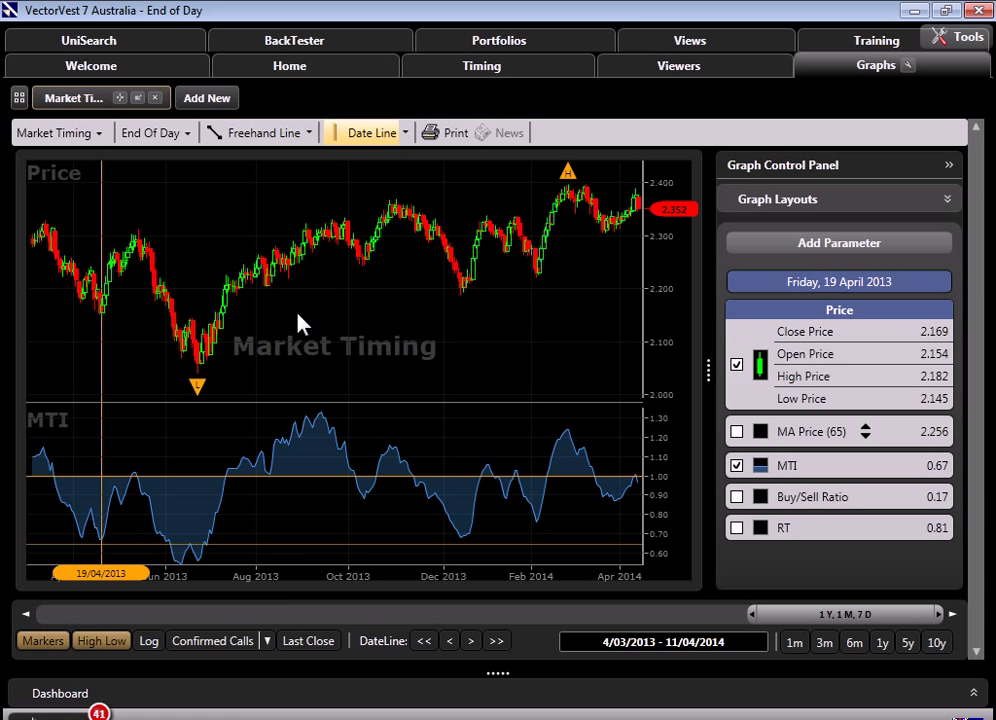
Step: Switch the graph's timing signals to Green Light Buyer and move the date line to 24 April 2013
{"action": "left_click", "coordinate": [267, 643]}
{"action": "left_click", "coordinate": [259, 565]}
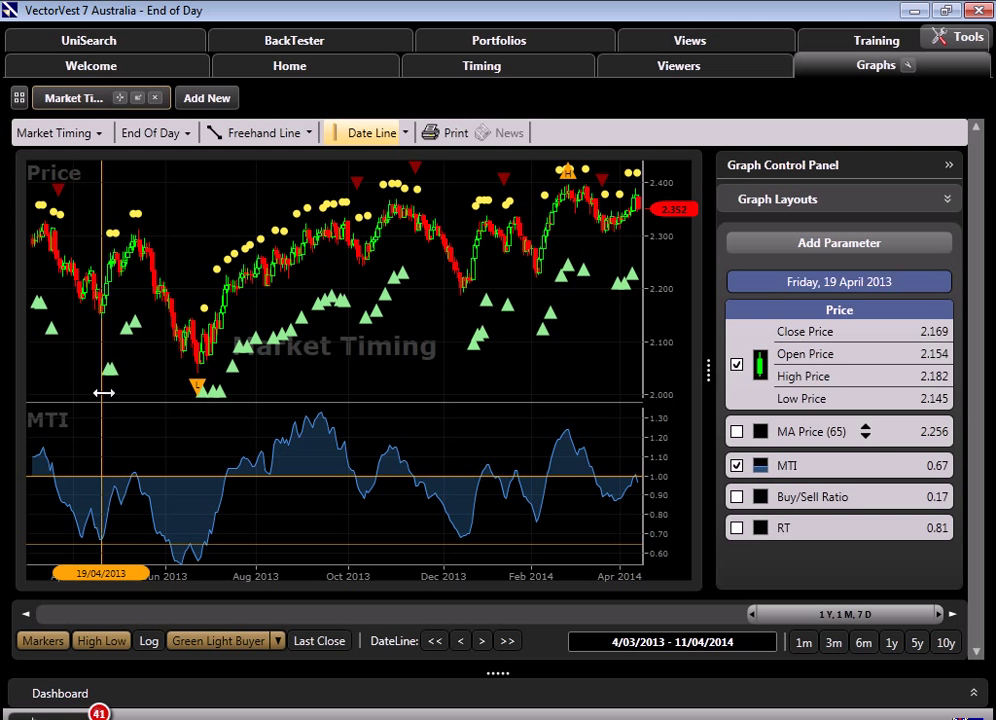
{"action": "left_click_drag", "start_coordinate": [101, 393], "coordinate": [107, 393]}
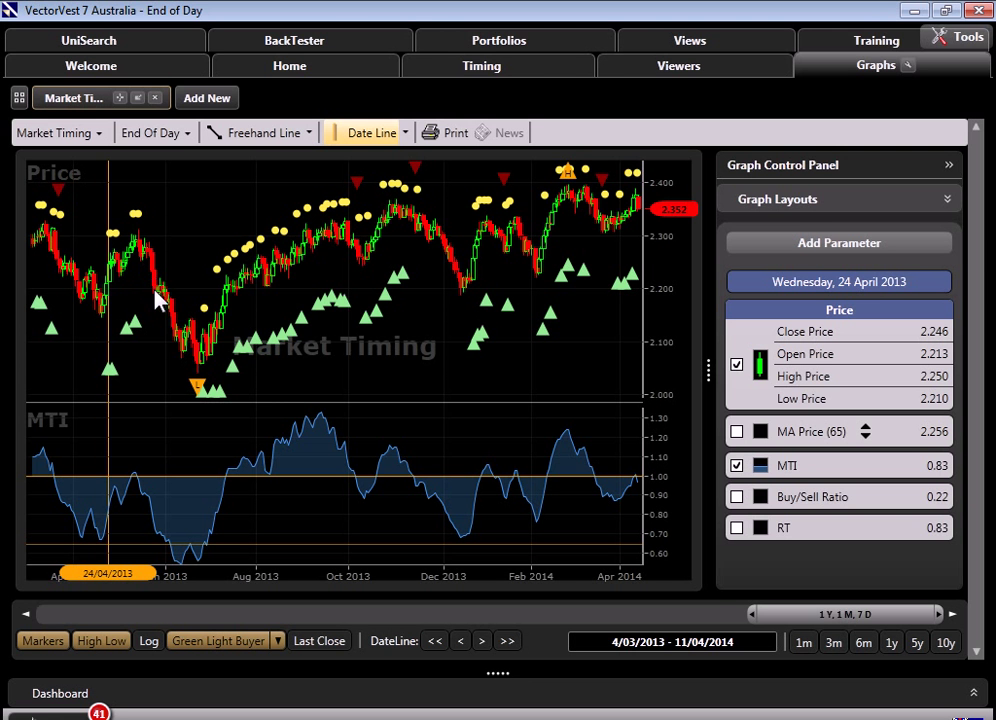
Step: Place the date line on 27 June 2013 and check the MTI against its lower 0.65 reference line
{"action": "mouse_move", "coordinate": [166, 303]}
{"action": "left_click", "coordinate": [202, 456]}
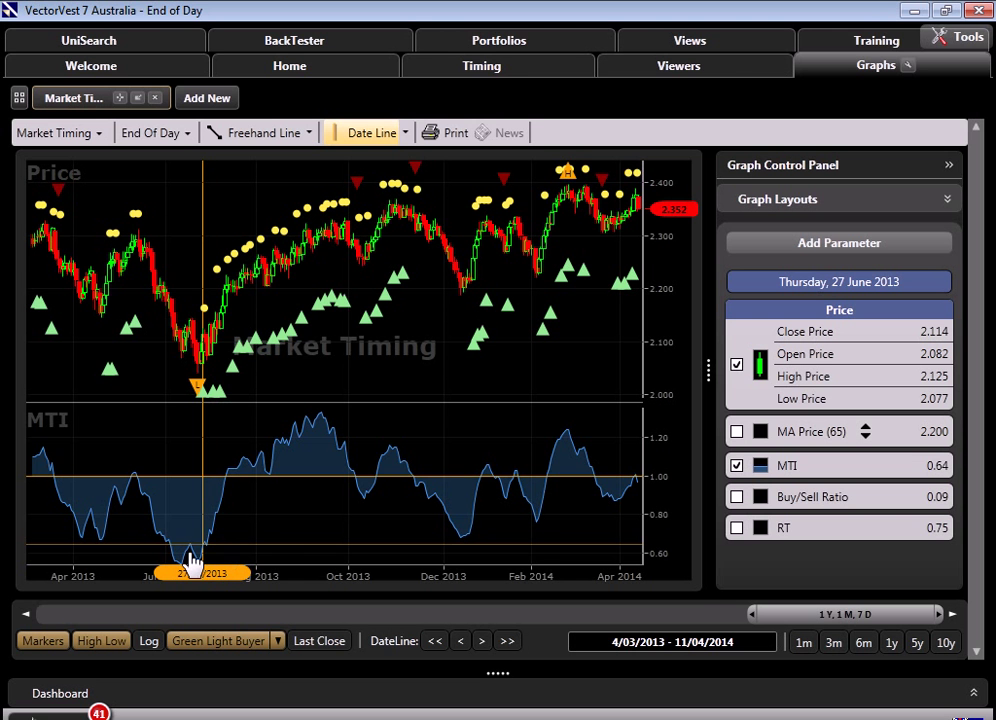
{"action": "mouse_move", "coordinate": [192, 557]}
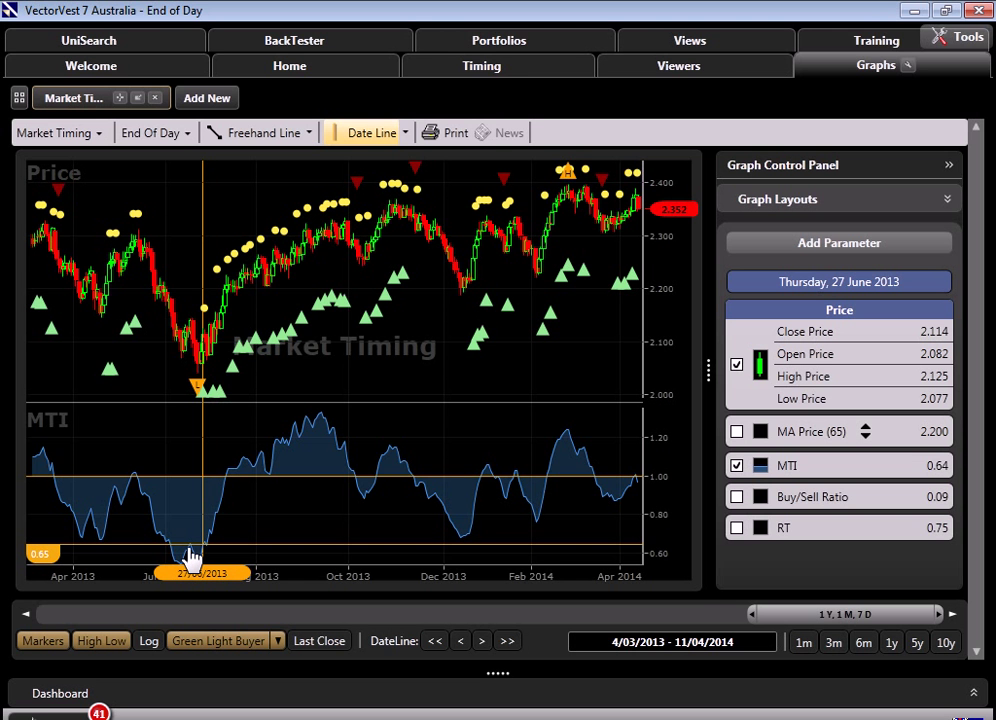
{"action": "mouse_move", "coordinate": [275, 502]}
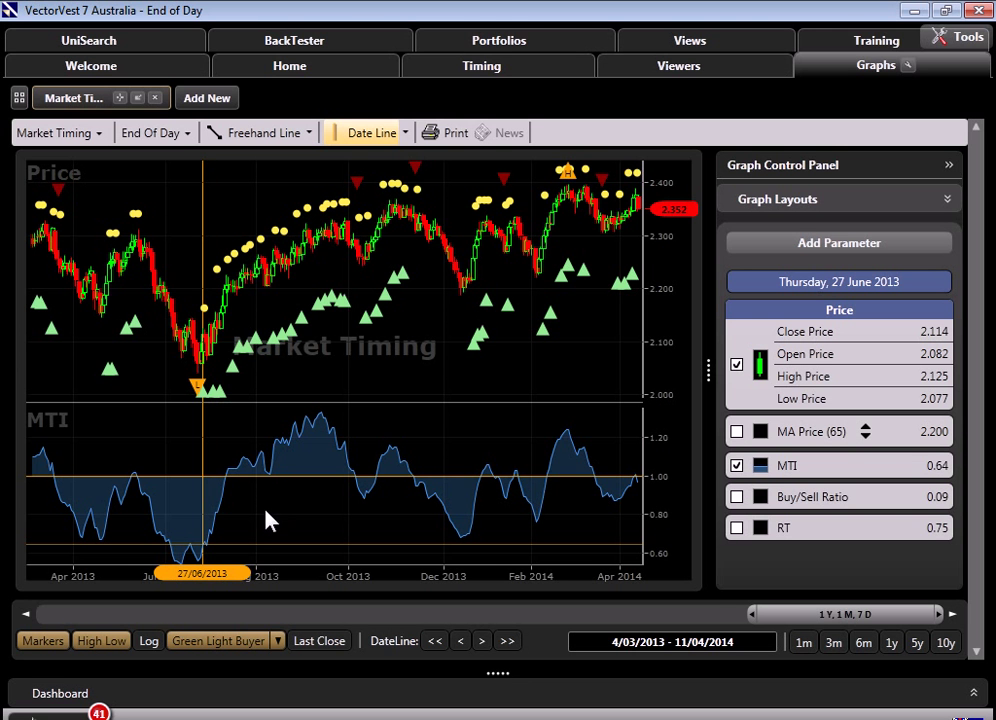
Step: Compare the MTI's rise through 1.00 on 12 July 2013 with the 27 June 2013 signal using the date line
{"action": "mouse_move", "coordinate": [212, 372]}
{"action": "mouse_move", "coordinate": [232, 500]}
{"action": "left_click", "coordinate": [222, 485]}
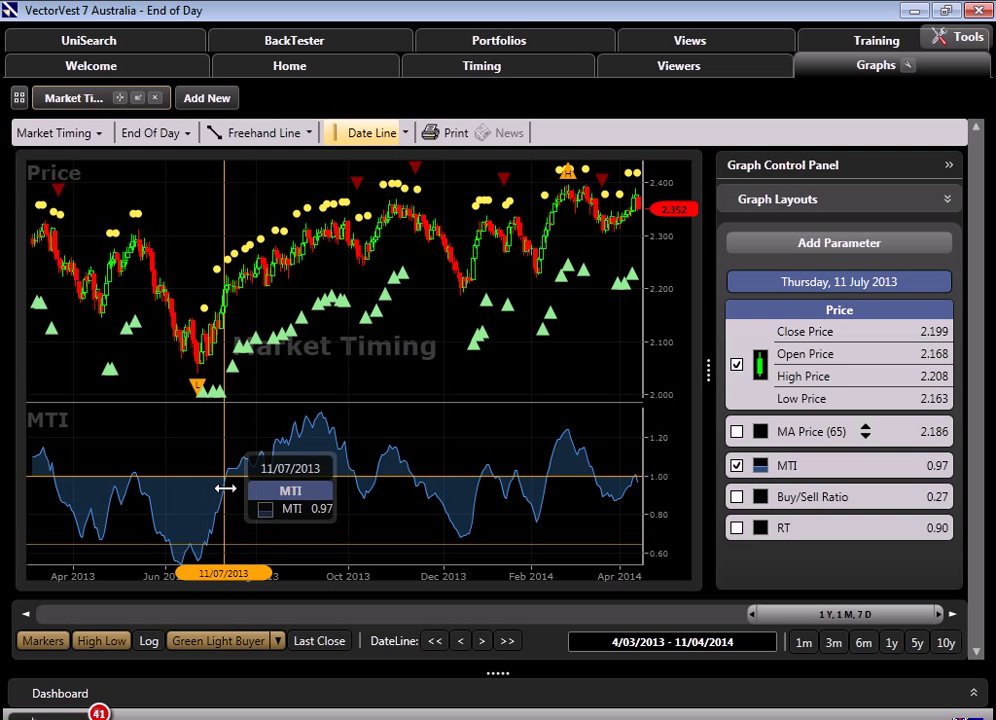
{"action": "left_click", "coordinate": [228, 488]}
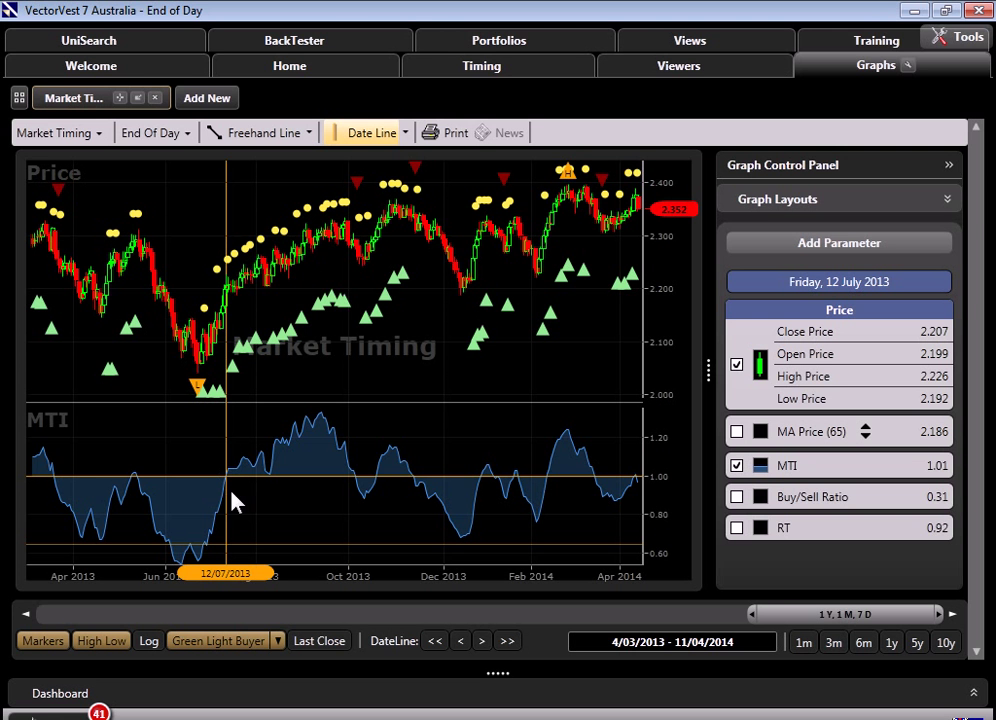
{"action": "left_click", "coordinate": [201, 398]}
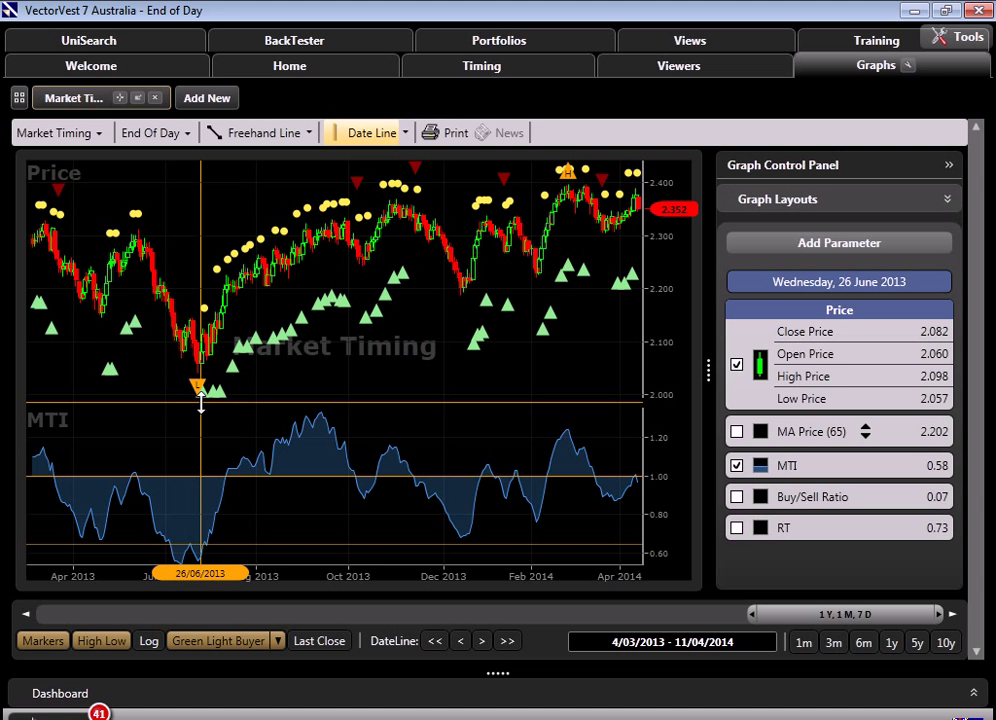
{"action": "left_click", "coordinate": [202, 413]}
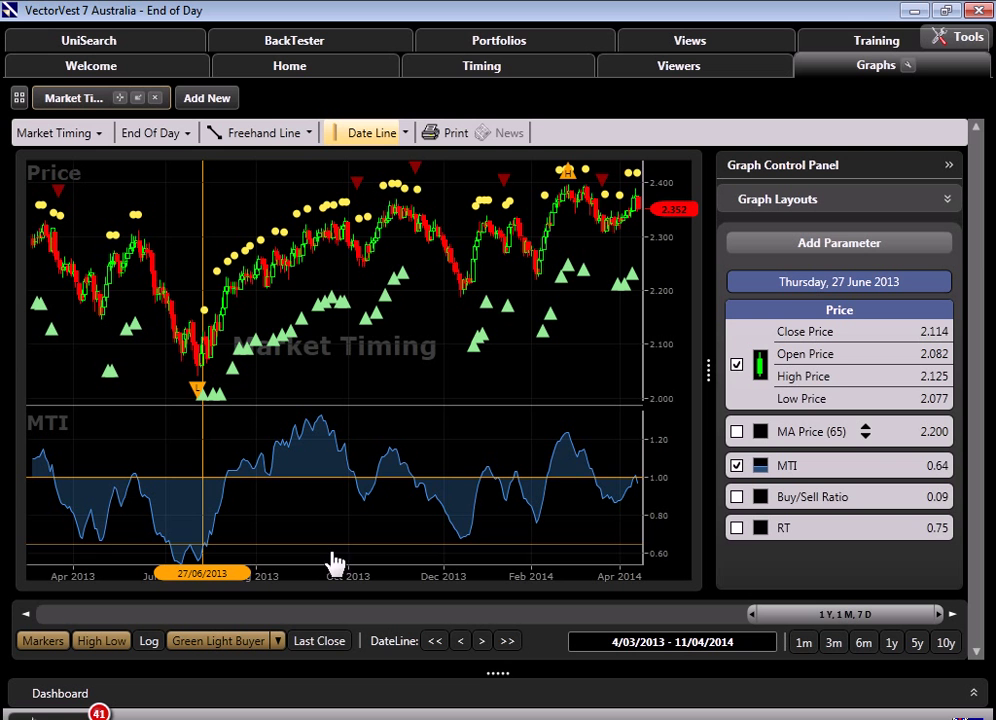
Step: Examine the market bottoms with the date line on 11 October 2013, 20 December 2013 and 5 February 2014
{"action": "left_click", "coordinate": [363, 511]}
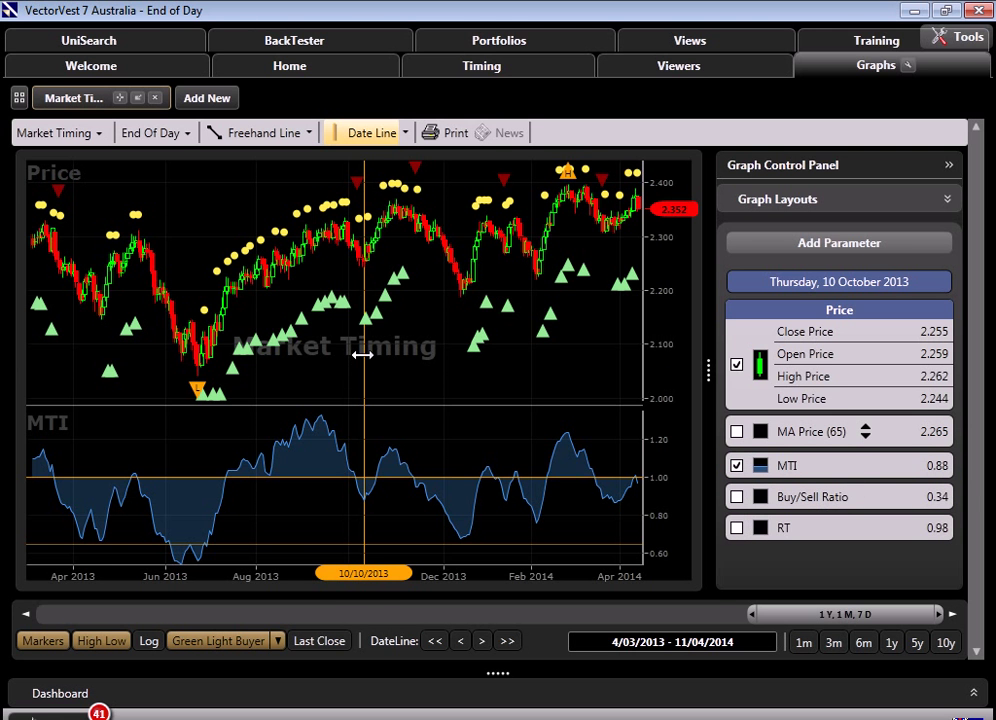
{"action": "left_click", "coordinate": [366, 470]}
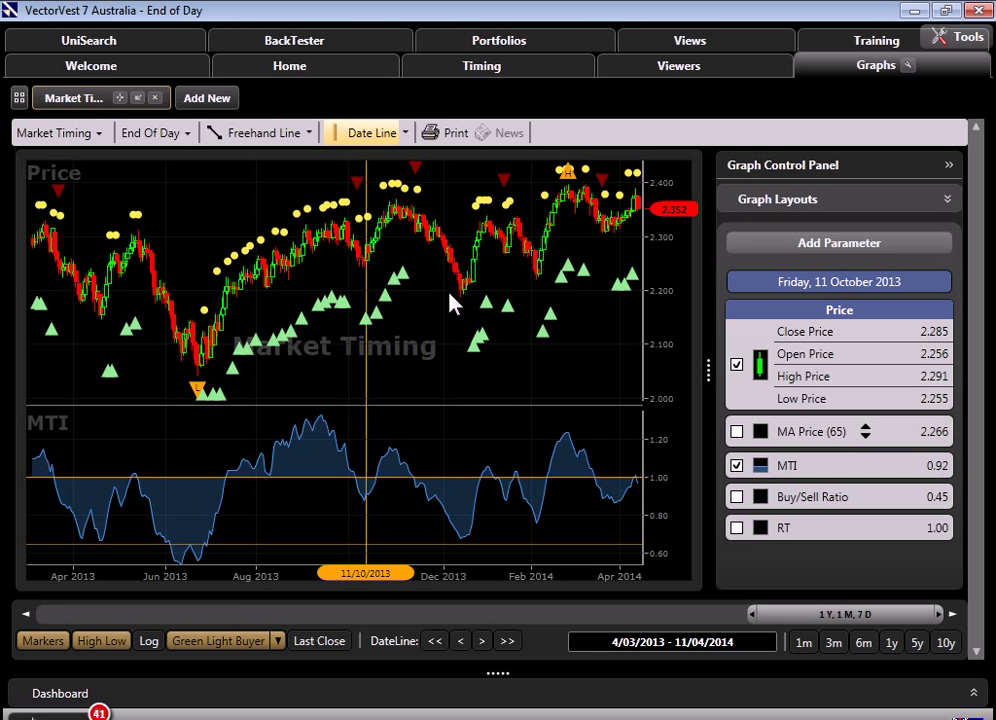
{"action": "mouse_move", "coordinate": [437, 248]}
{"action": "left_click", "coordinate": [460, 478]}
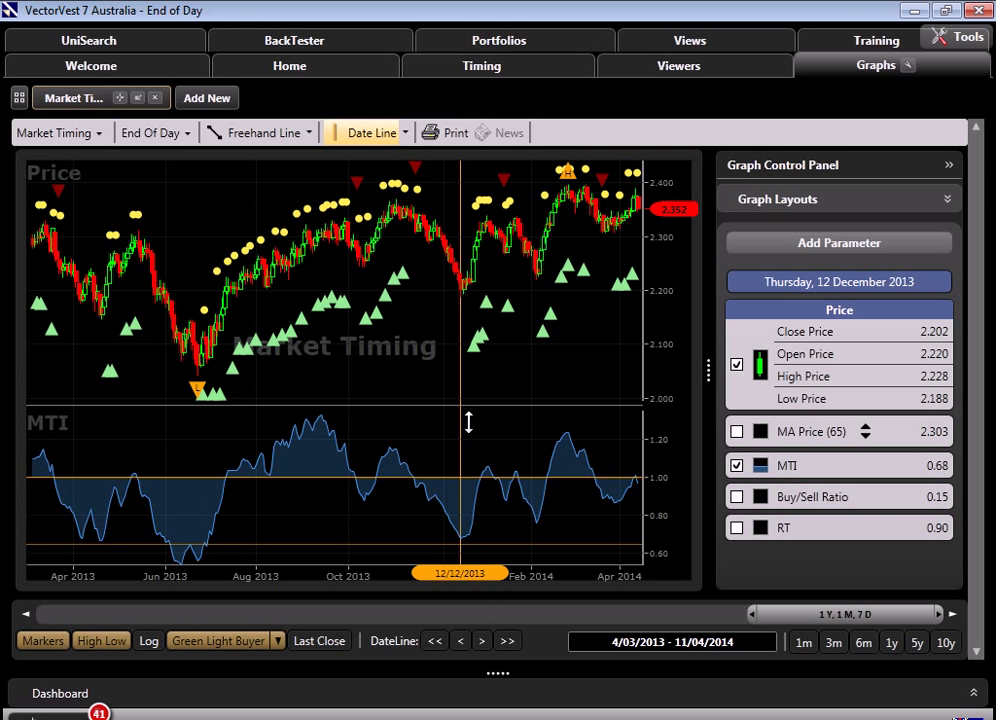
{"action": "left_click_drag", "start_coordinate": [462, 382], "coordinate": [473, 383]}
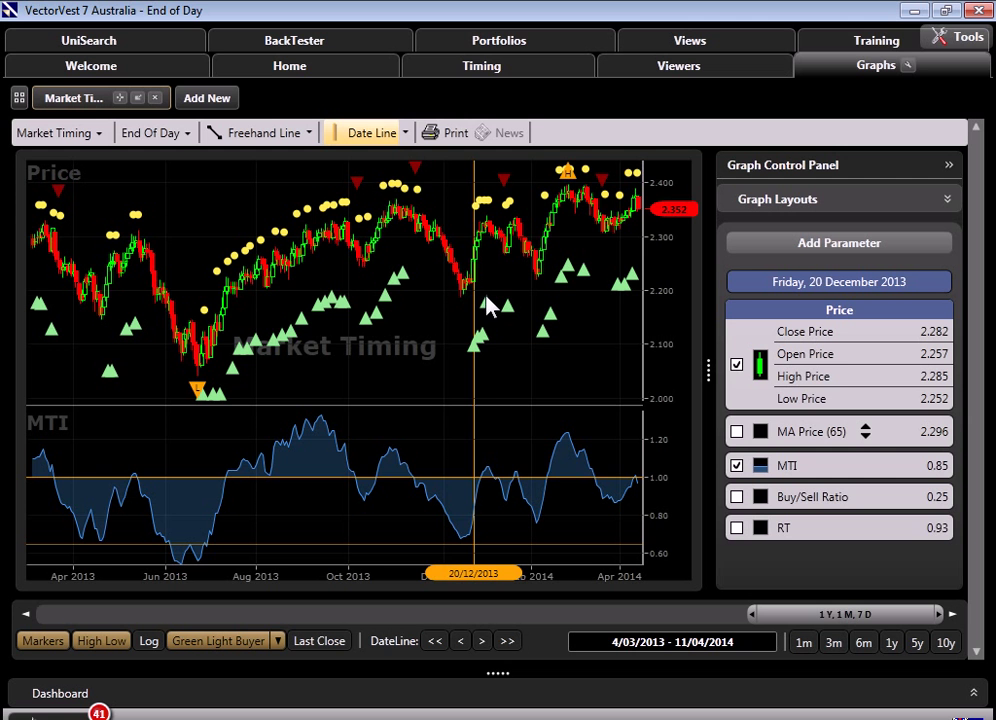
{"action": "left_click", "coordinate": [537, 360]}
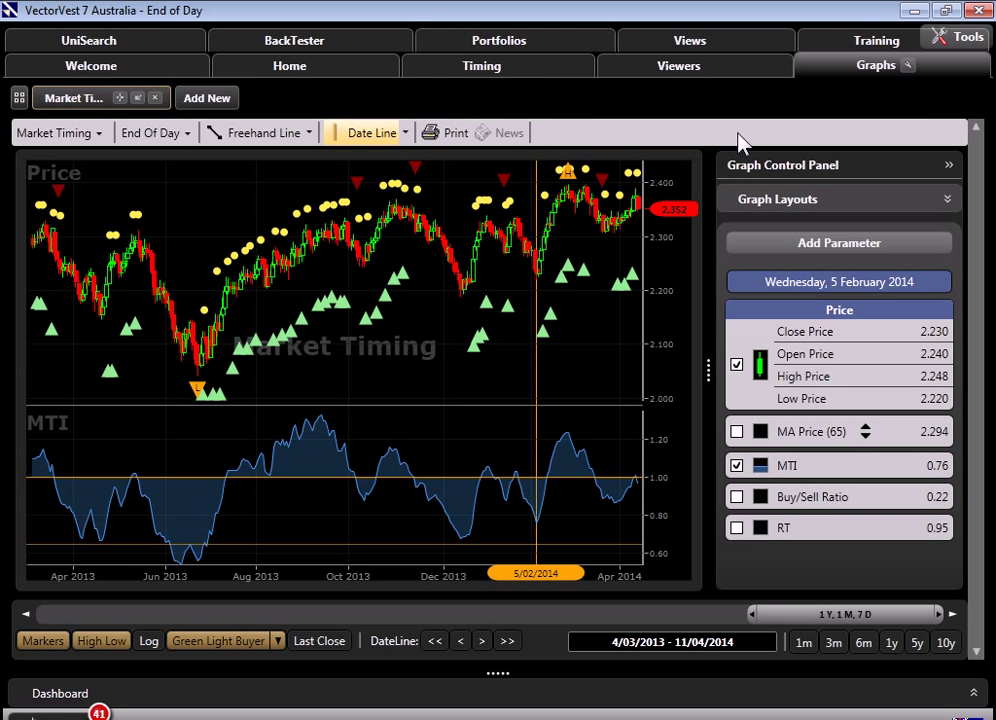
Step: Open UniSearch and set the search date to 24 April 2013
{"action": "left_click", "coordinate": [137, 50]}
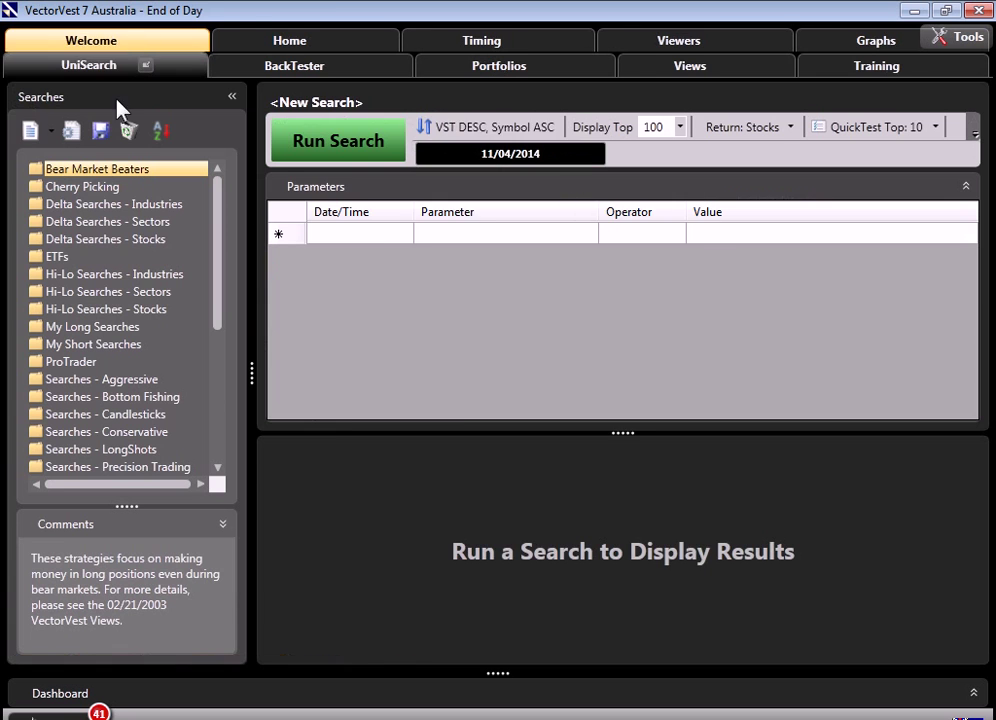
{"action": "left_click", "coordinate": [529, 156]}
{"action": "left_click", "coordinate": [456, 249]}
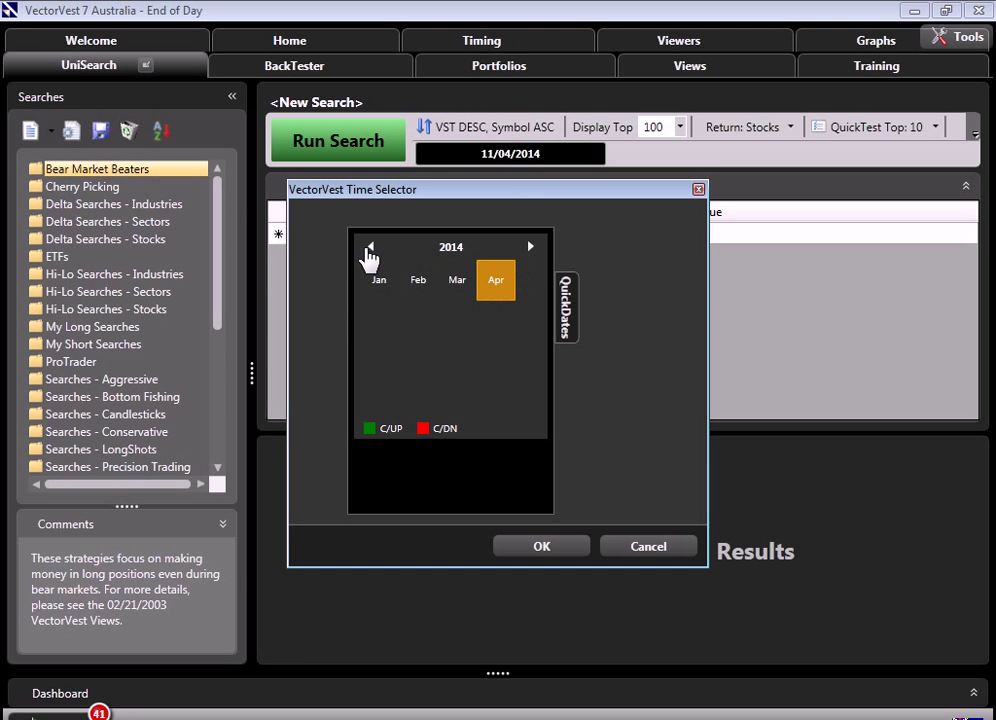
{"action": "left_click", "coordinate": [369, 249]}
{"action": "left_click", "coordinate": [483, 288]}
{"action": "left_click", "coordinate": [424, 378]}
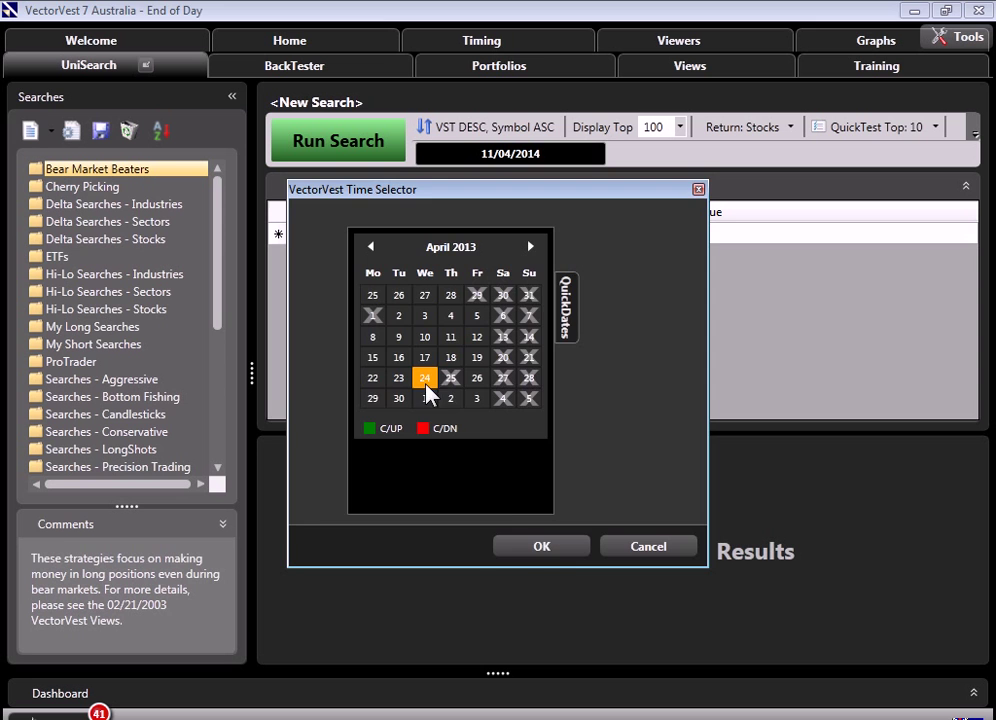
{"action": "left_click", "coordinate": [553, 550]}
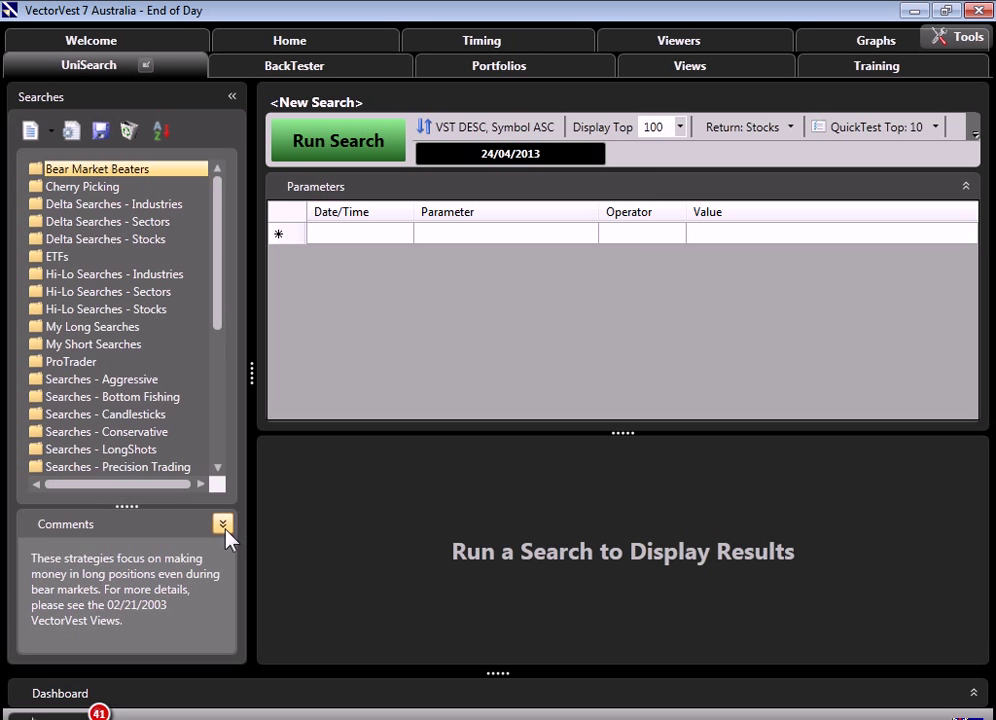
Step: Load the Jail Break/AU search from the Searches - Bottom Fishing folder
{"action": "left_click", "coordinate": [223, 524]}
{"action": "left_click_drag", "start_coordinate": [218, 369], "coordinate": [222, 428]}
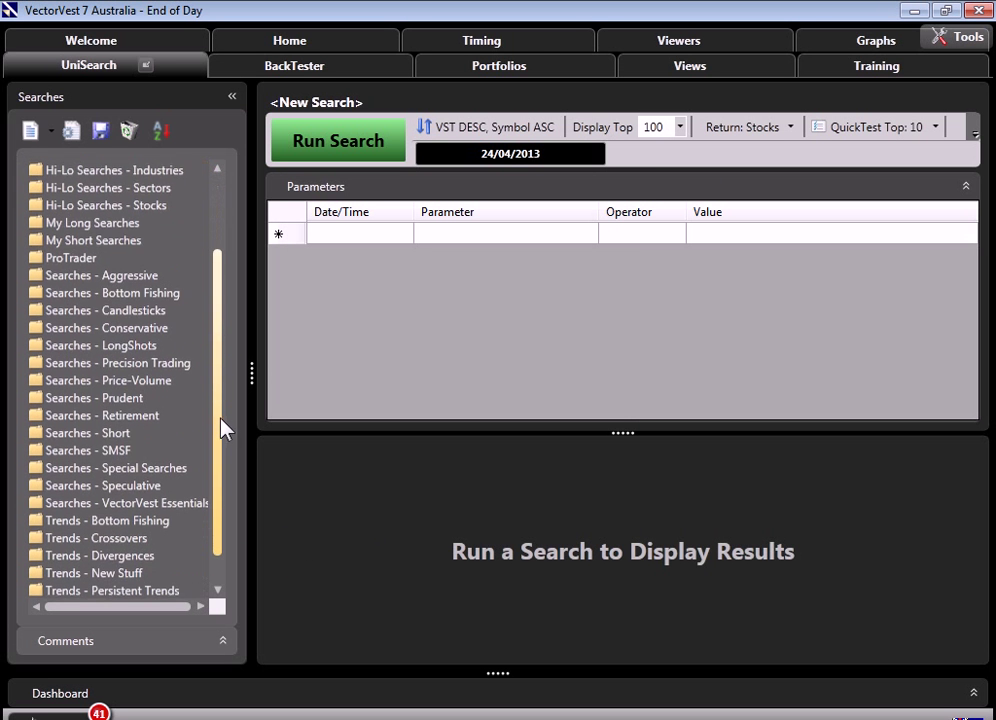
{"action": "double_click", "coordinate": [138, 293]}
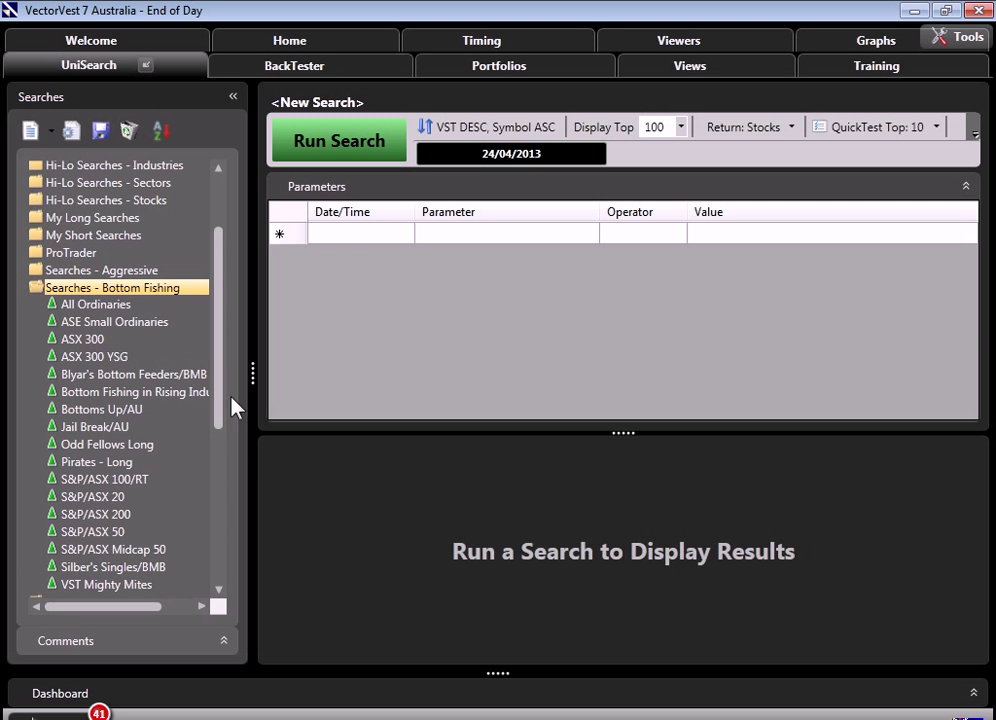
{"action": "left_click_drag", "start_coordinate": [222, 376], "coordinate": [223, 407]}
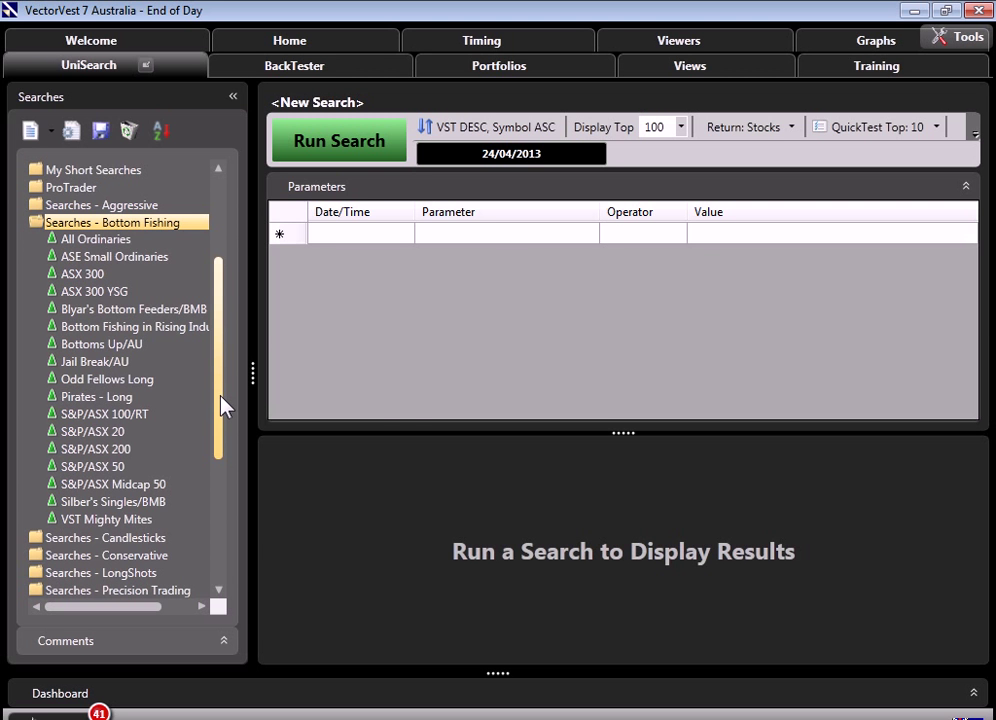
{"action": "left_click", "coordinate": [96, 367]}
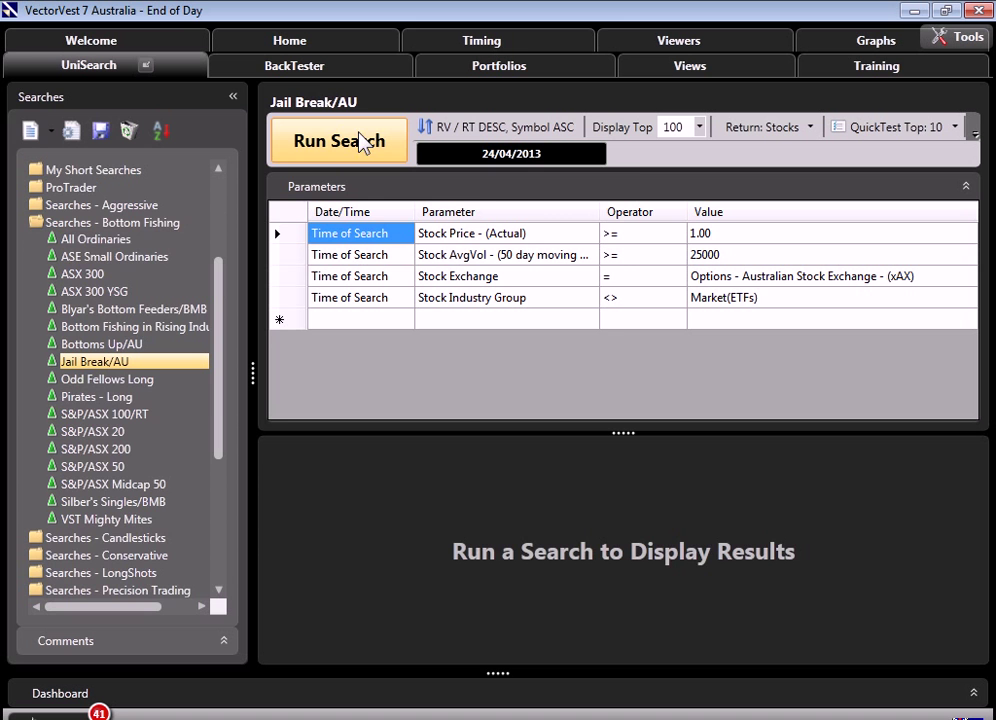
Step: Run the Jail Break/AU search and review the indicator and recommendation columns of the resulting stocks
{"action": "left_click", "coordinate": [333, 145]}
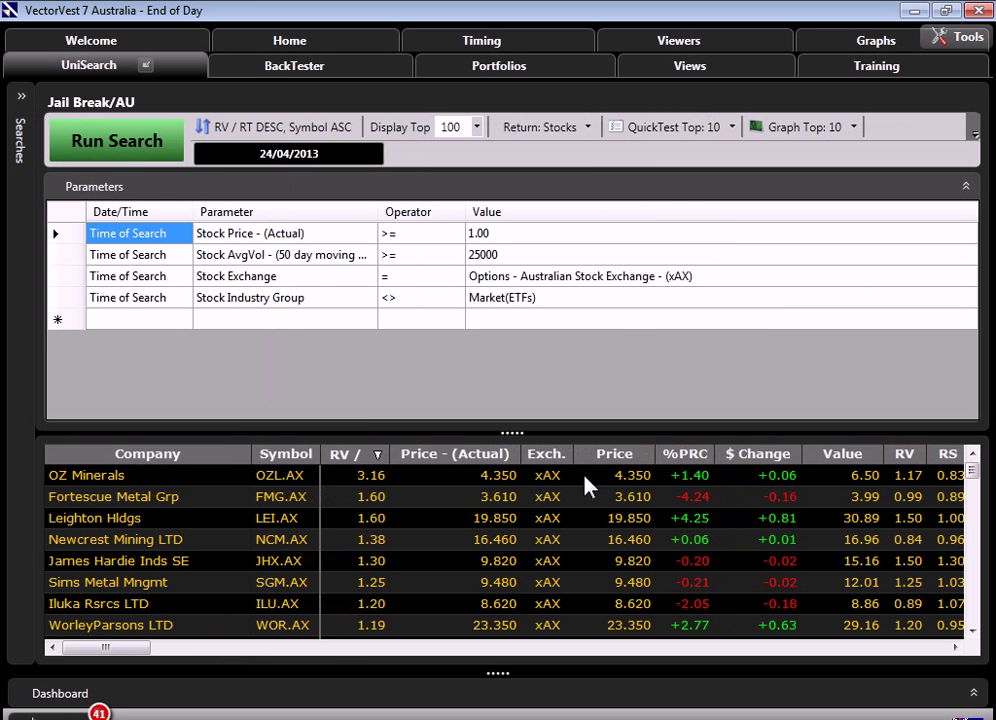
{"action": "left_click", "coordinate": [956, 648]}
{"action": "left_click", "coordinate": [956, 648]}
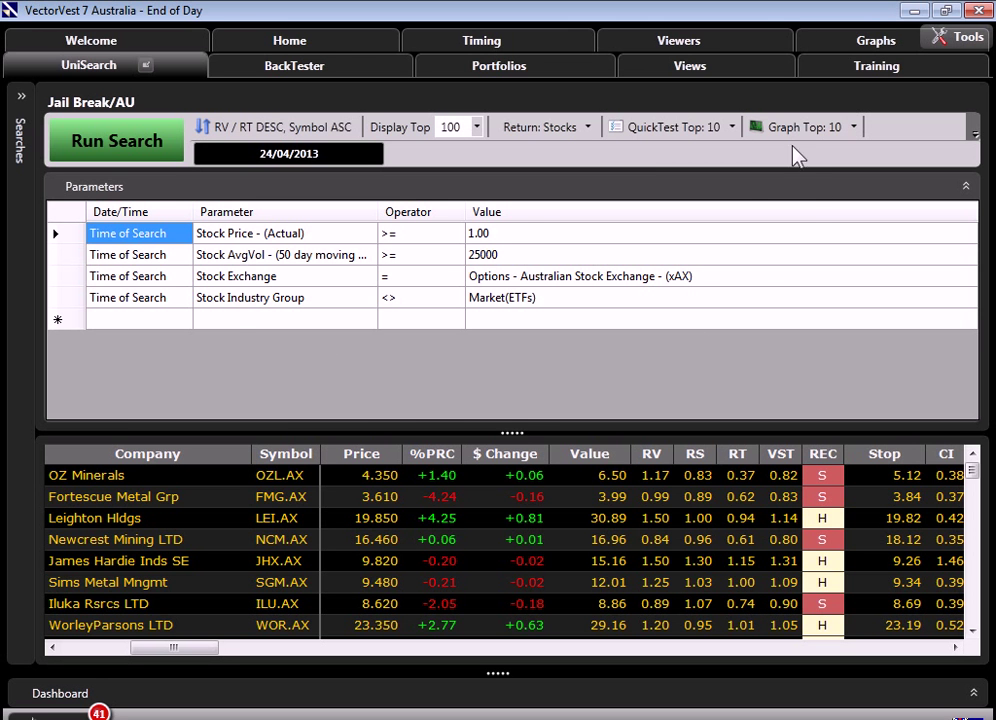
Step: QuickTest the top 10 Jail Break/AU stocks from 24 April 2013 with the end date set to 8 May 2013
{"action": "left_click", "coordinate": [664, 135]}
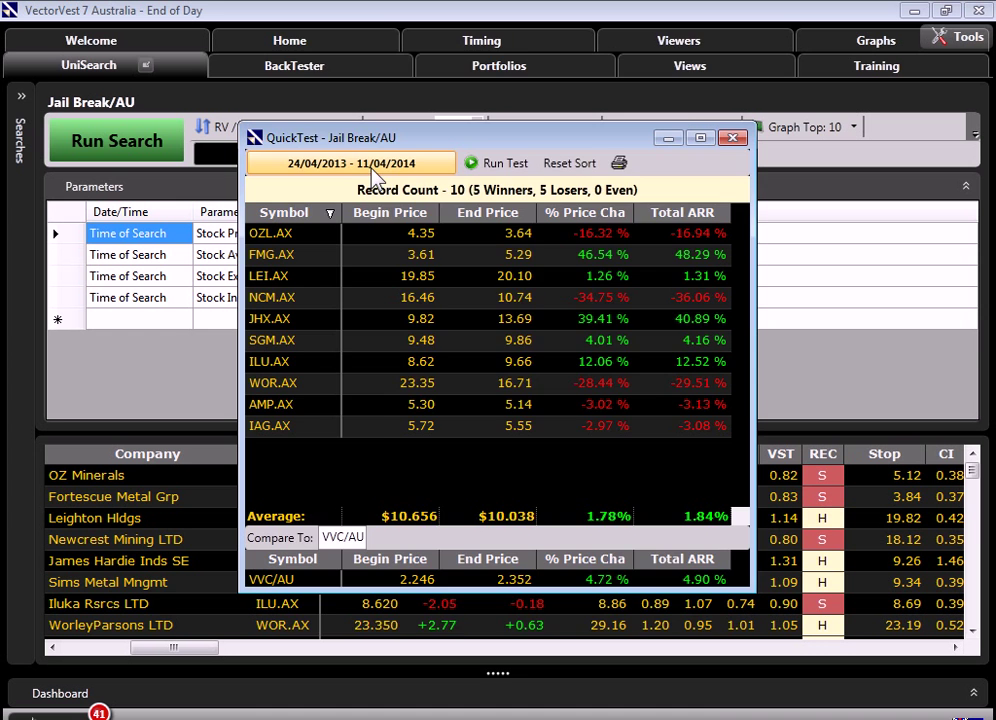
{"action": "left_click", "coordinate": [430, 167]}
{"action": "left_click", "coordinate": [479, 405]}
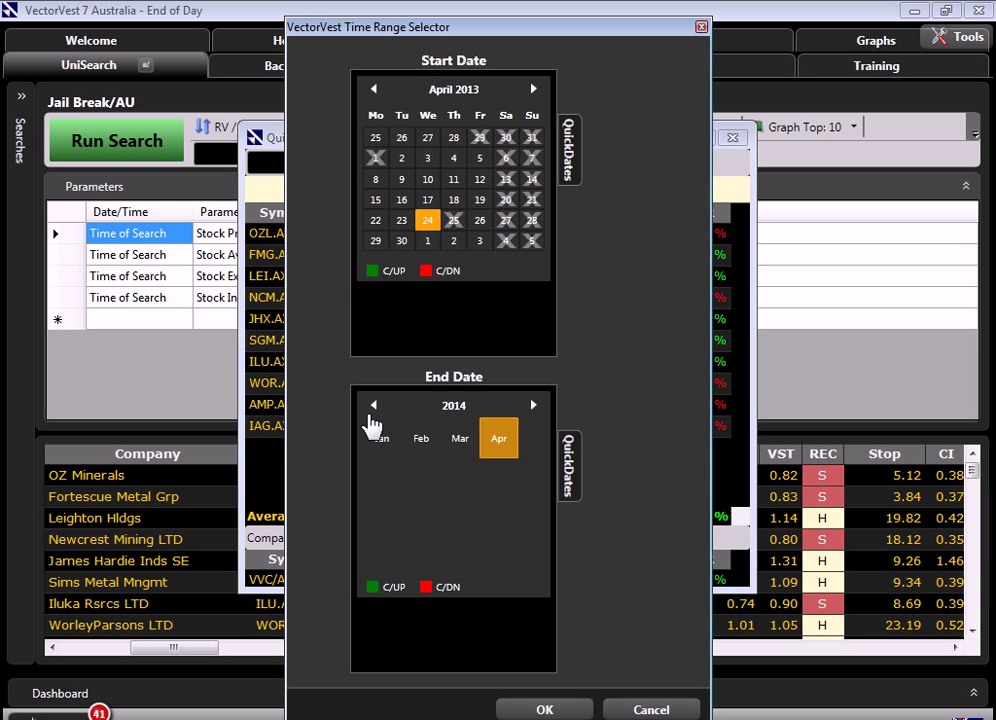
{"action": "left_click", "coordinate": [373, 405]}
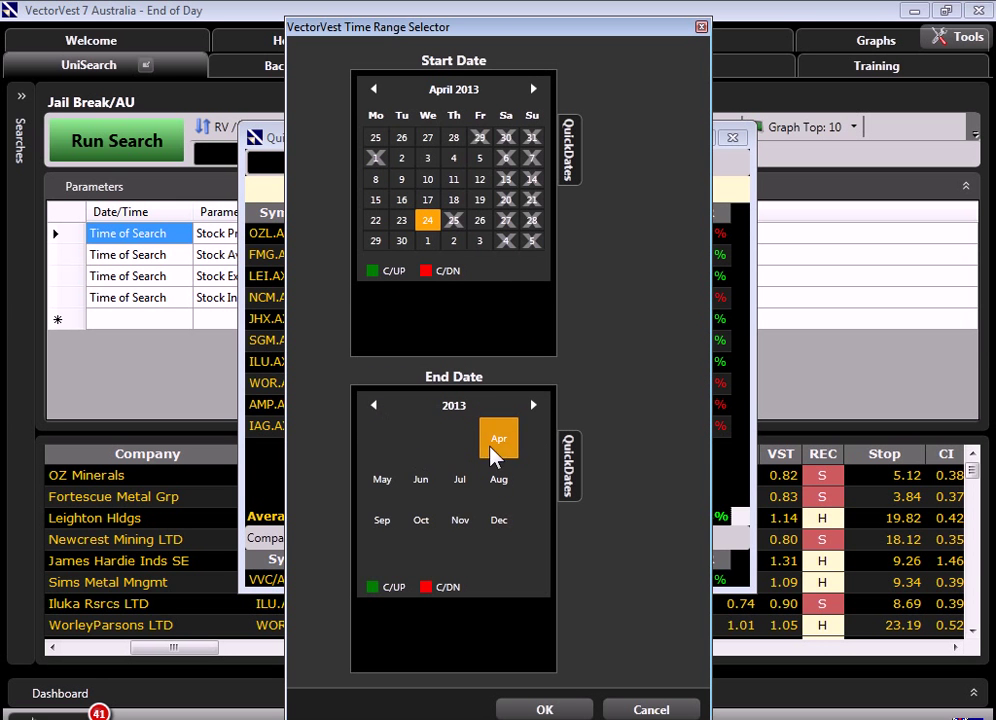
{"action": "left_click", "coordinate": [383, 482]}
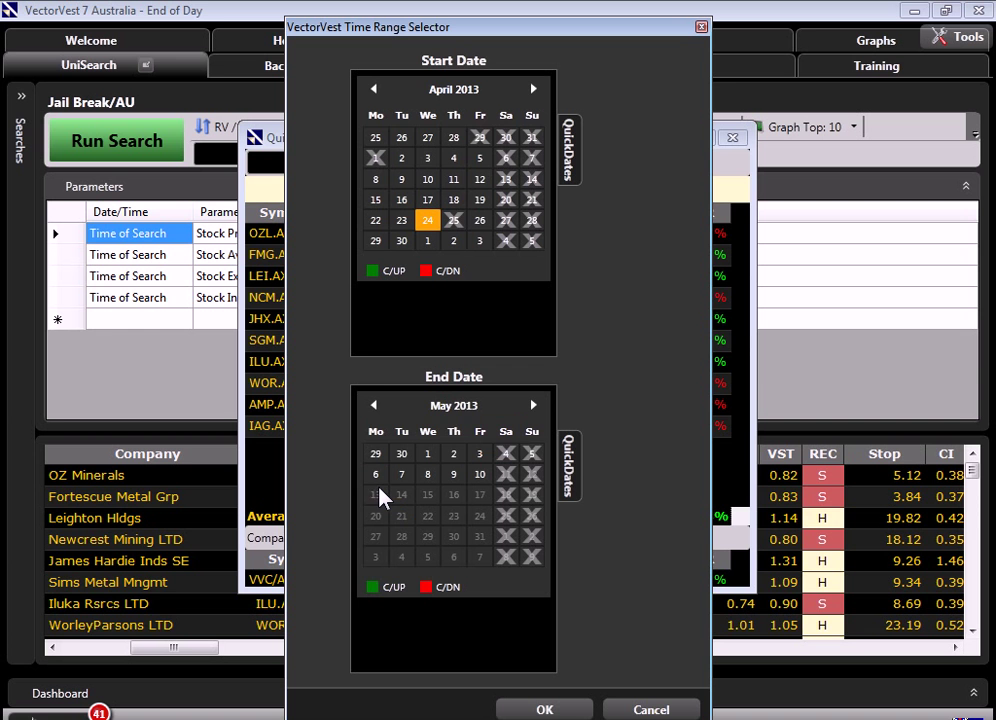
{"action": "left_click", "coordinate": [428, 225]}
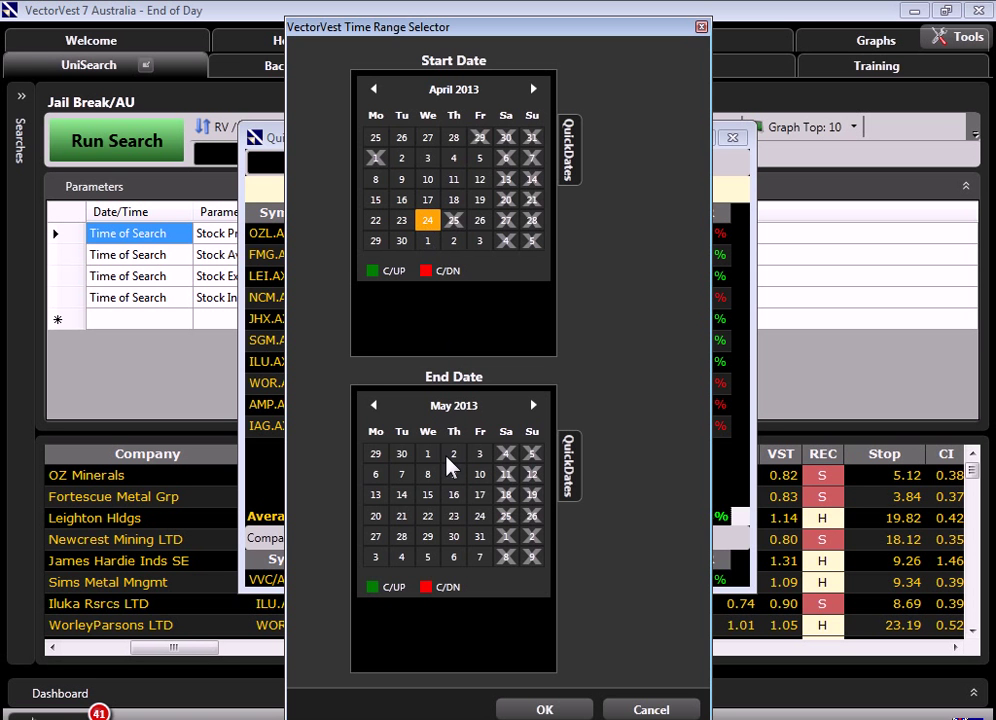
{"action": "left_click", "coordinate": [424, 476]}
{"action": "left_click", "coordinate": [544, 709]}
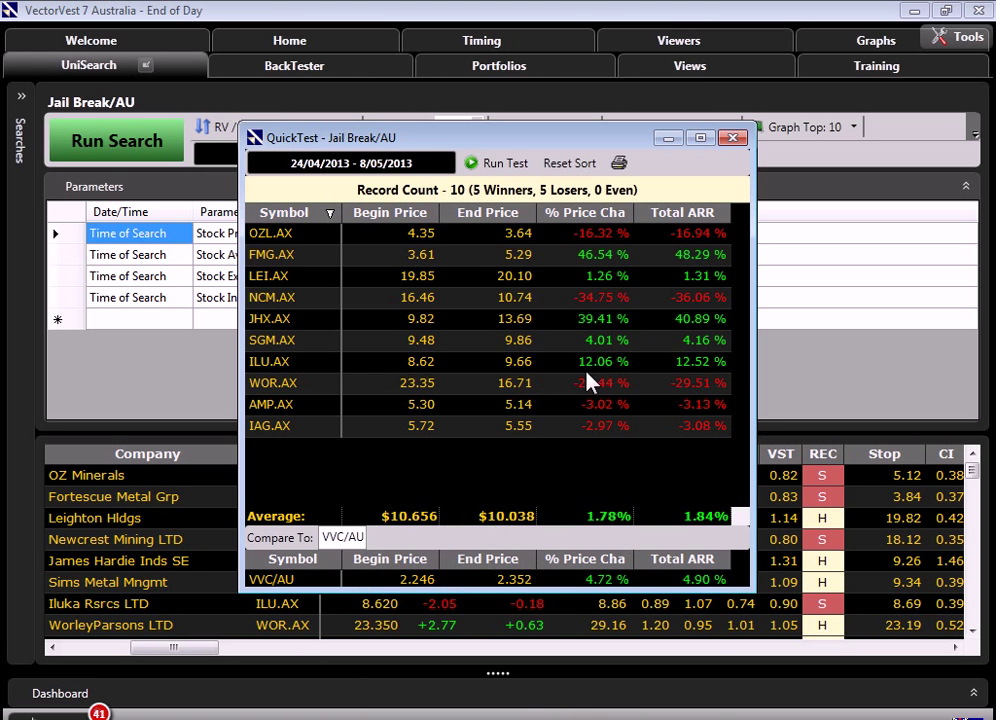
{"action": "left_click", "coordinate": [505, 164]}
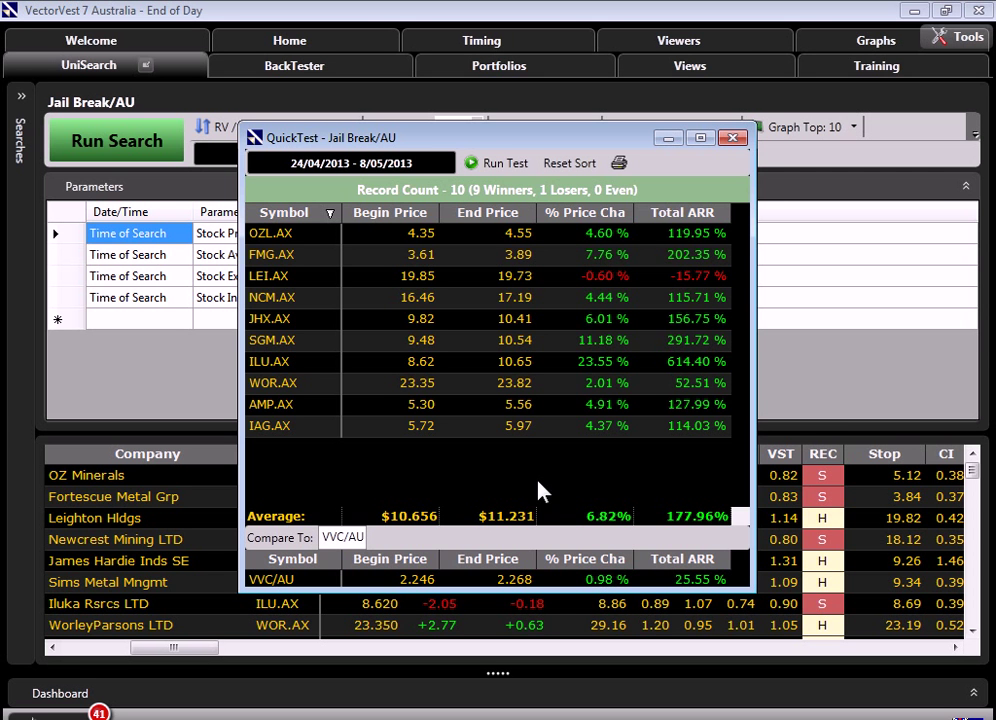
{"action": "left_click", "coordinate": [733, 137]}
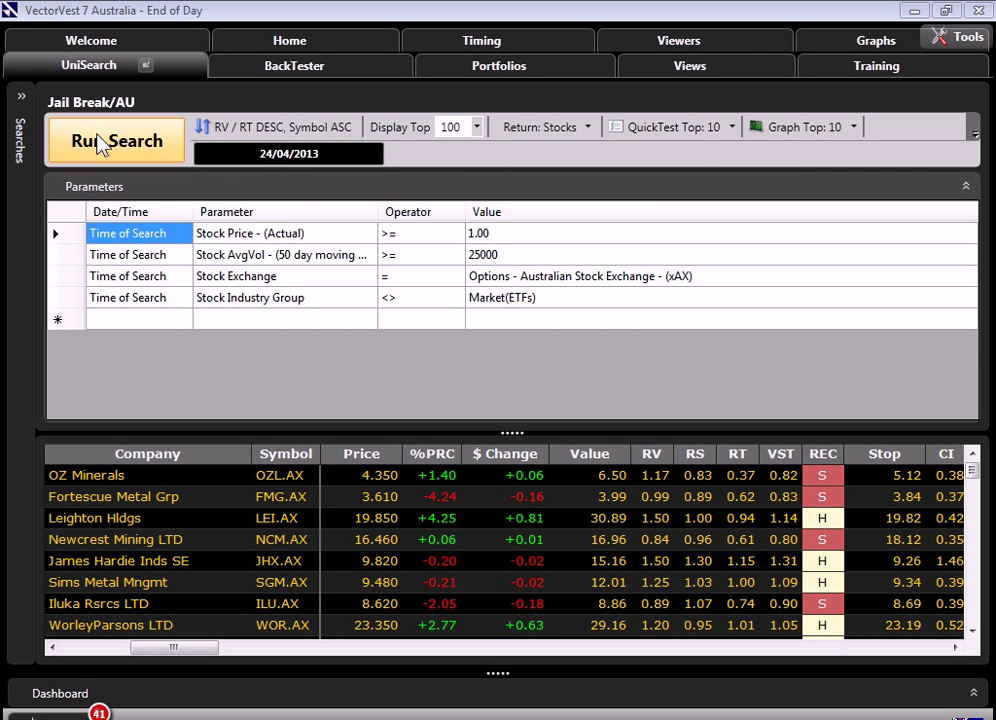
Step: Load the S&P/ASX 200 bottom-fishing search and QuickTest its top 10 stocks from 24 April to 8 May 2013
{"action": "left_click", "coordinate": [22, 96]}
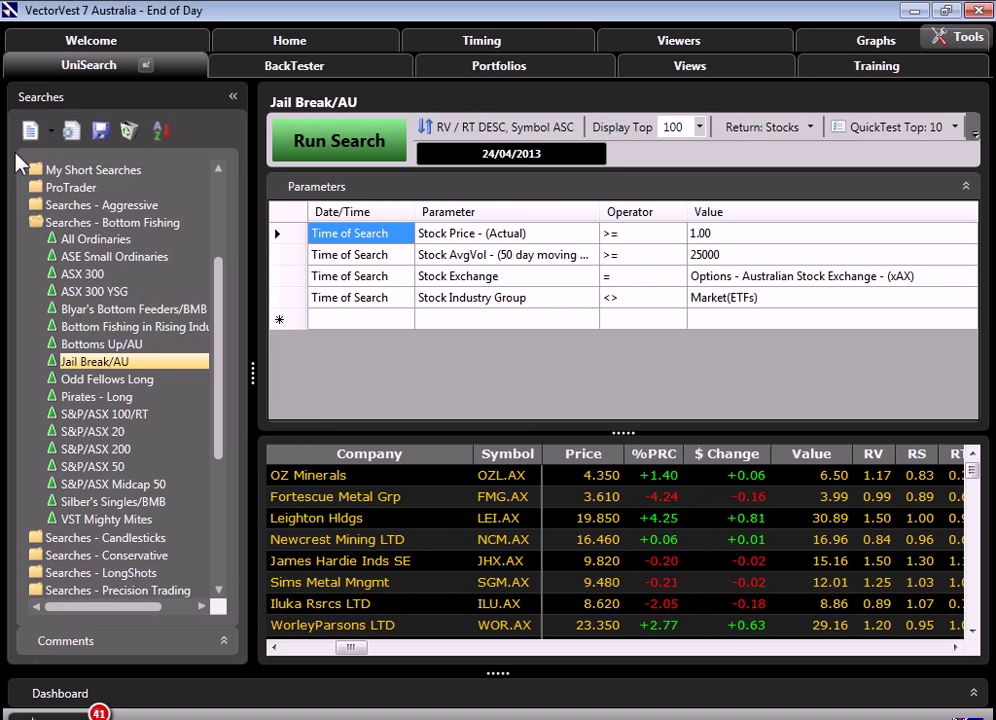
{"action": "left_click", "coordinate": [102, 452]}
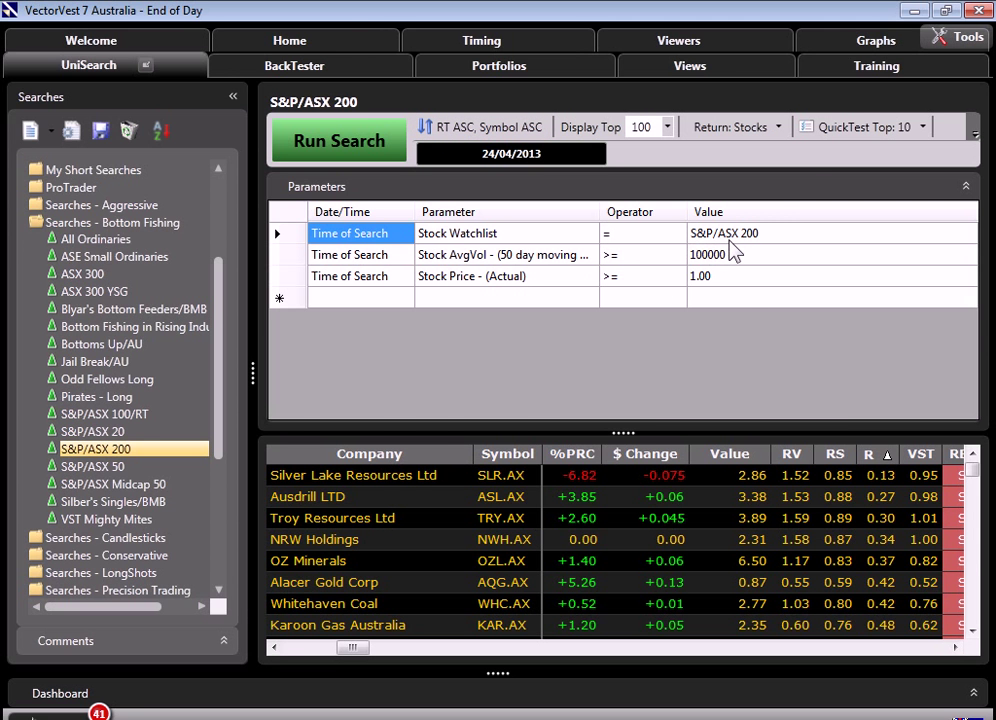
{"action": "left_click", "coordinate": [836, 141]}
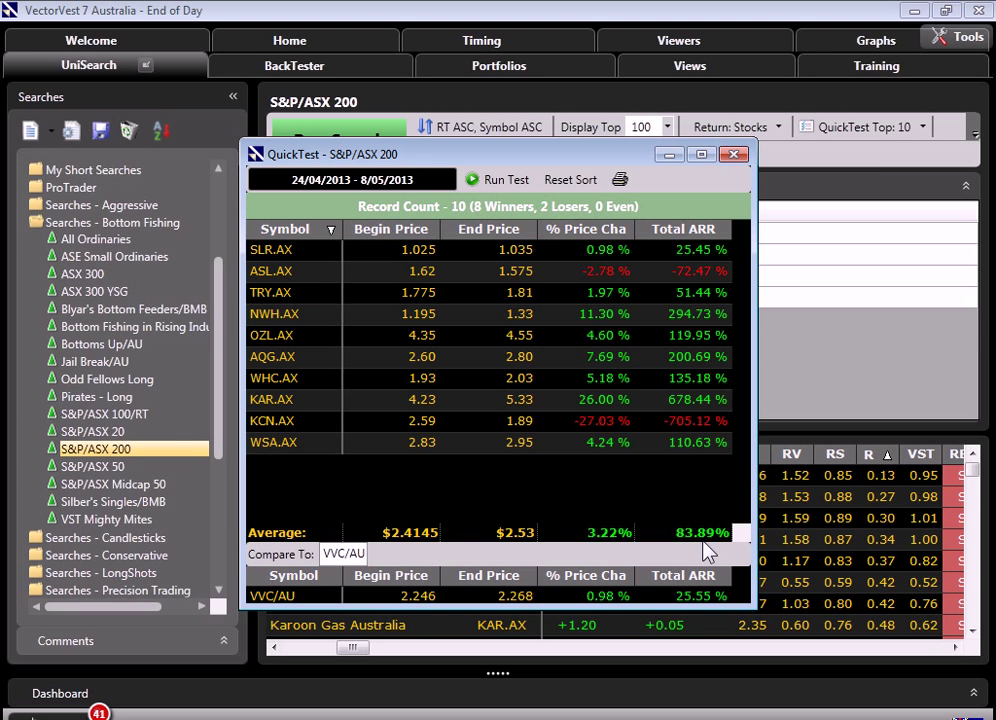
{"action": "left_click", "coordinate": [734, 154]}
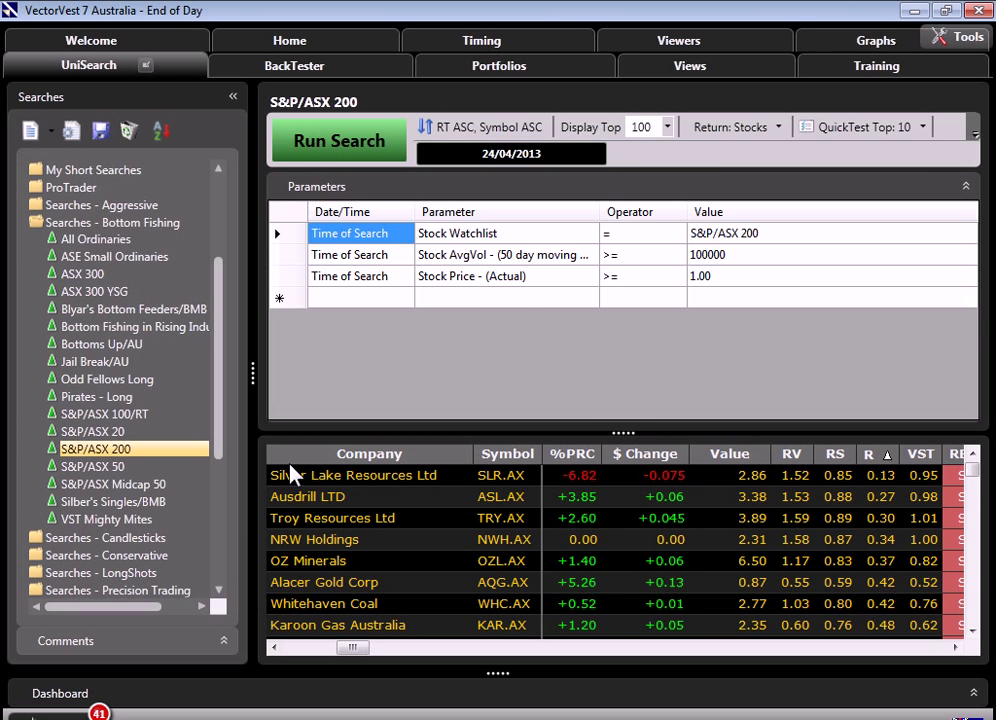
Step: Load the VST Mighty Mites search, widen its parameter column to review the criteria, and QuickTest the top 10 stocks
{"action": "left_click", "coordinate": [126, 524]}
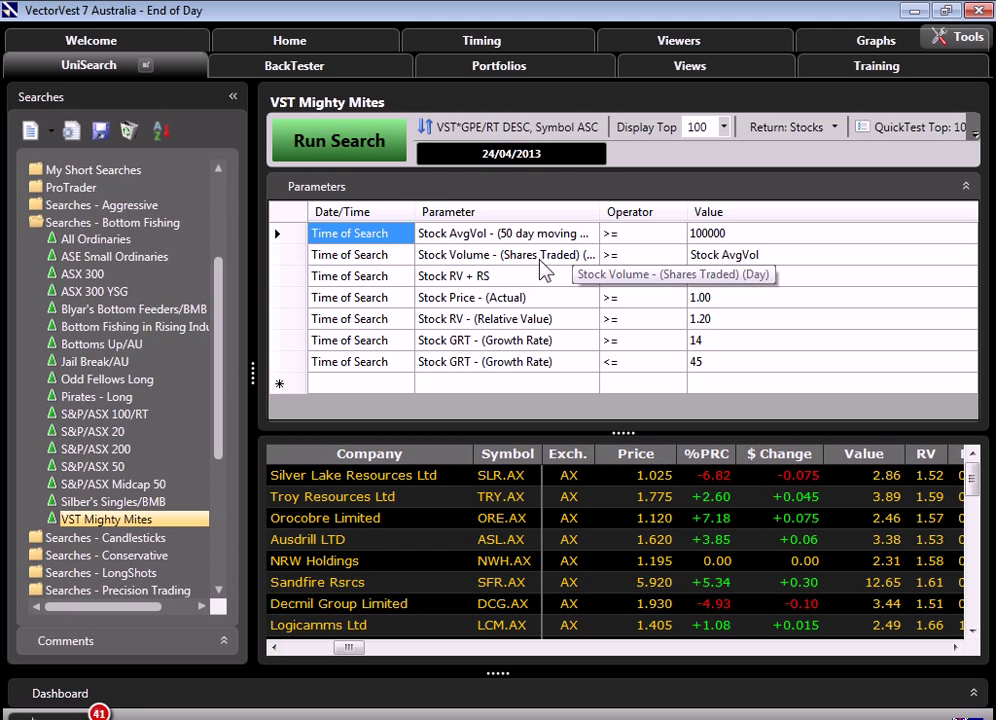
{"action": "left_click_drag", "start_coordinate": [598, 212], "coordinate": [639, 213]}
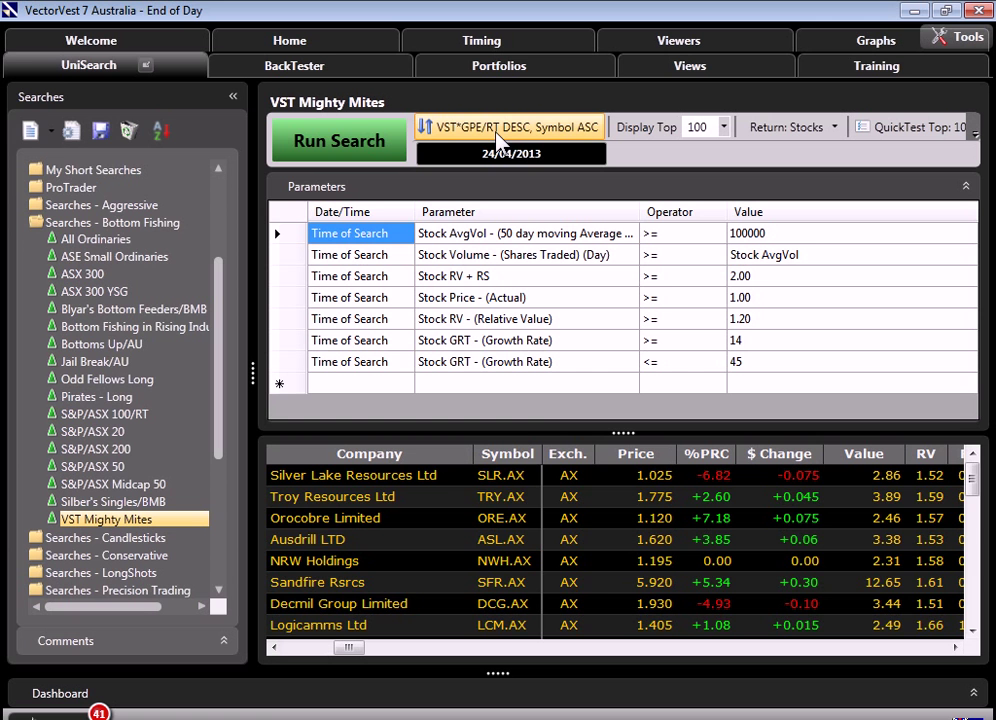
{"action": "left_click", "coordinate": [380, 140]}
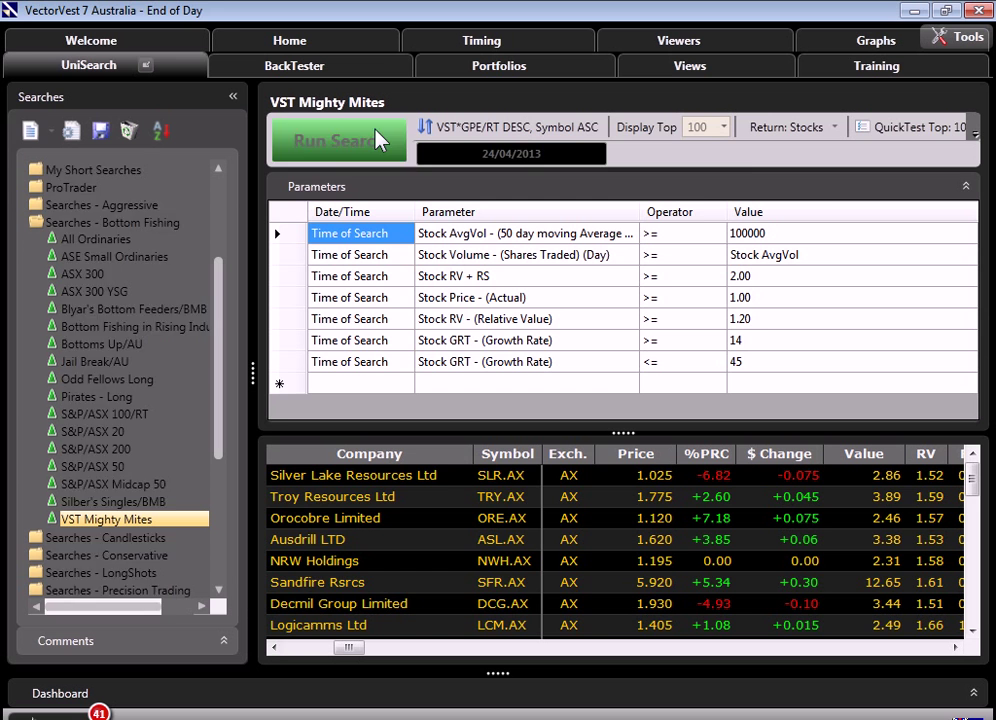
{"action": "left_click", "coordinate": [900, 128]}
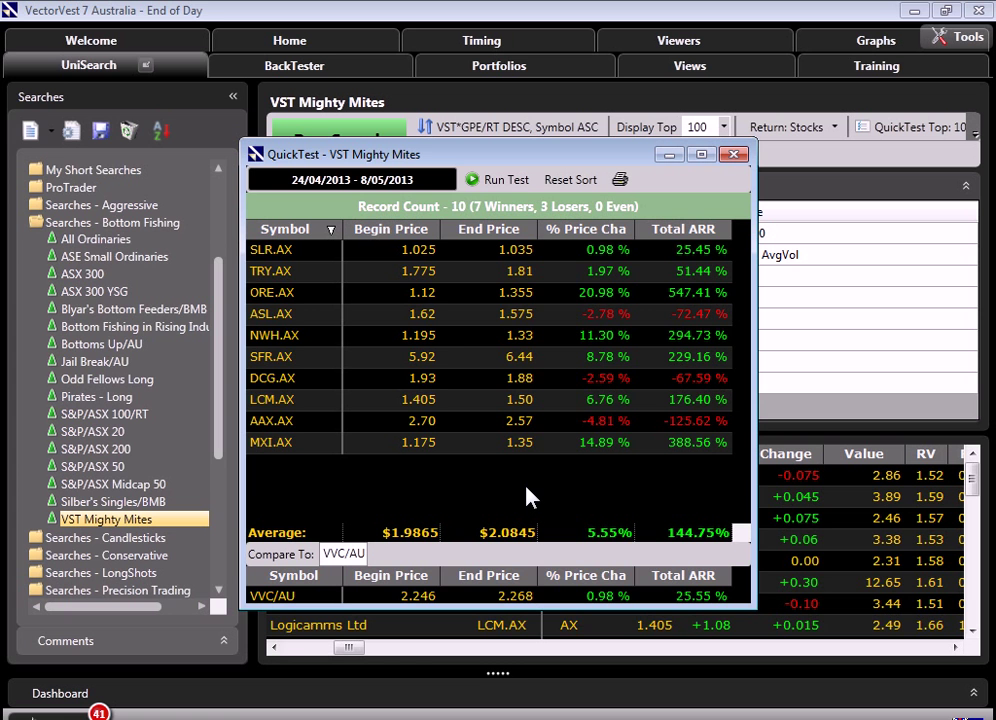
{"action": "left_click", "coordinate": [734, 155]}
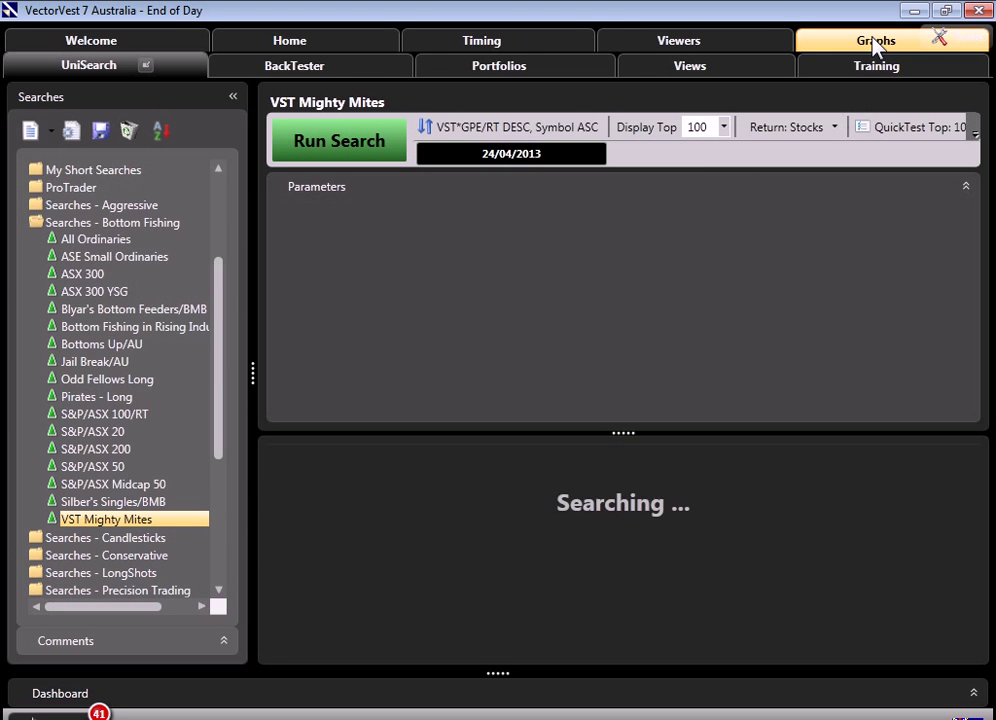
Step: Check the lowest market bottom on the Market Timing graph and set the UniSearch date to 27 June 2013
{"action": "left_click", "coordinate": [876, 42]}
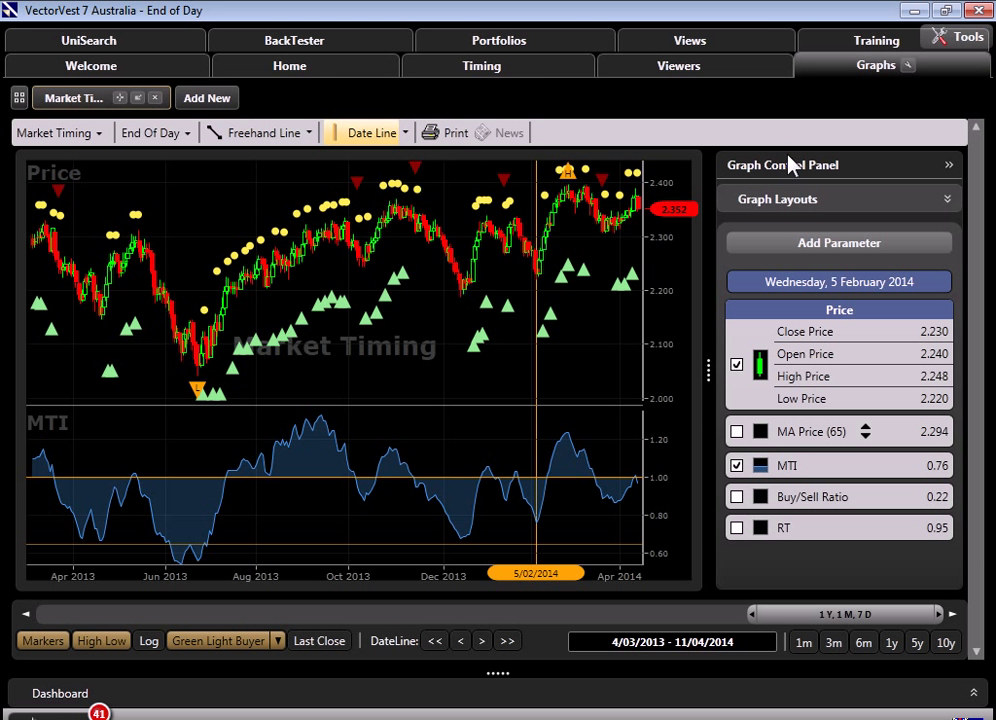
{"action": "mouse_move", "coordinate": [201, 399]}
{"action": "left_click", "coordinate": [112, 45]}
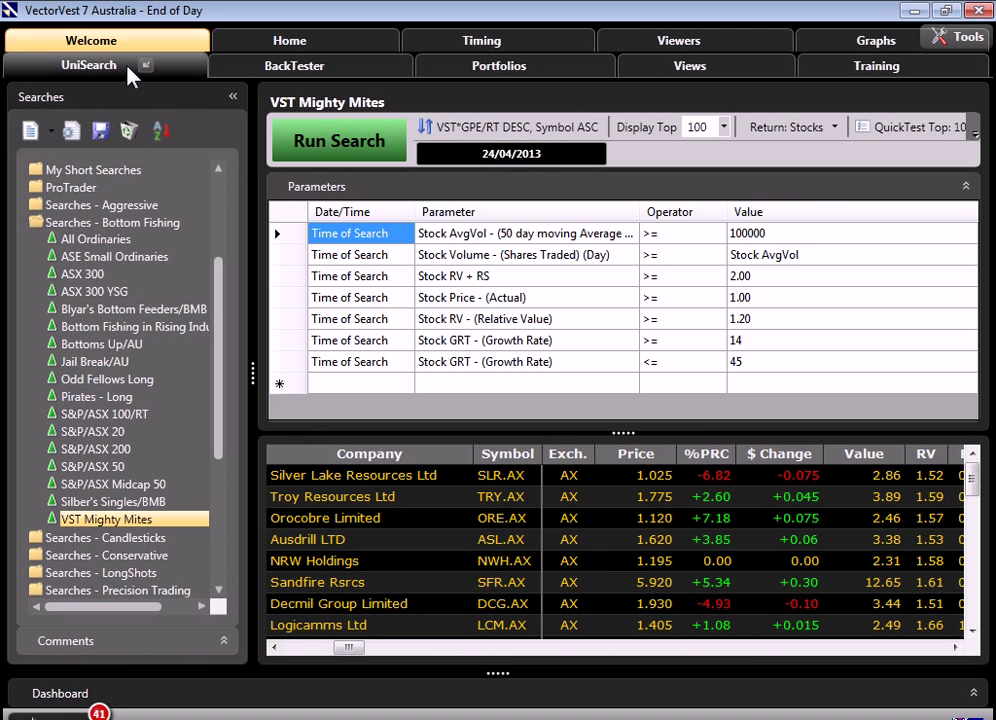
{"action": "left_click", "coordinate": [486, 156]}
{"action": "left_click", "coordinate": [530, 247]}
{"action": "left_click", "coordinate": [530, 247]}
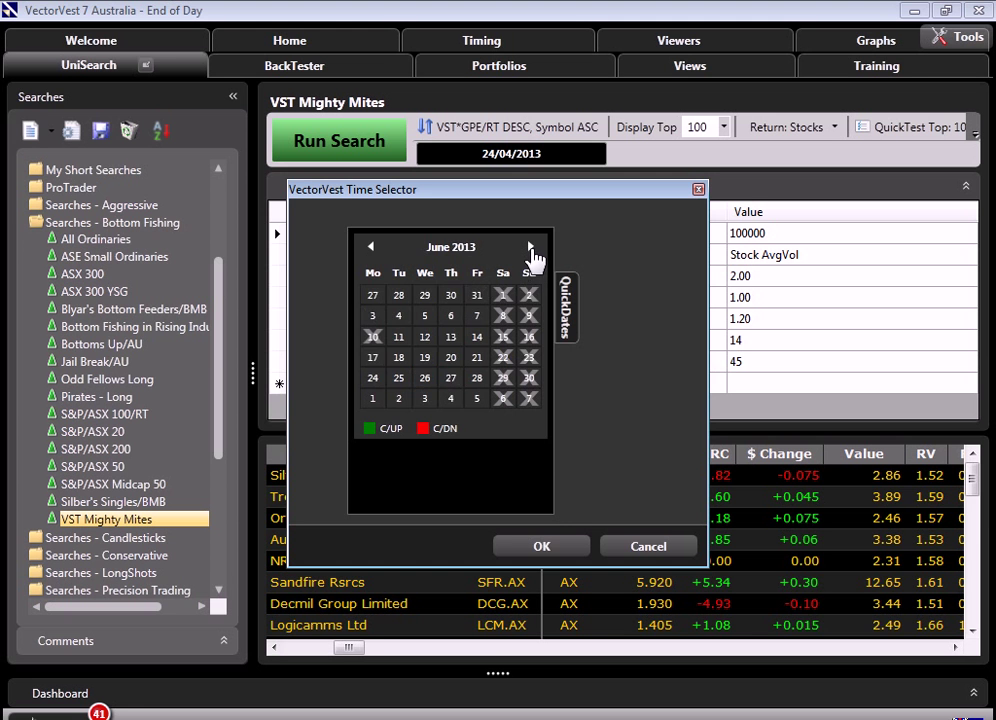
{"action": "left_click", "coordinate": [450, 380]}
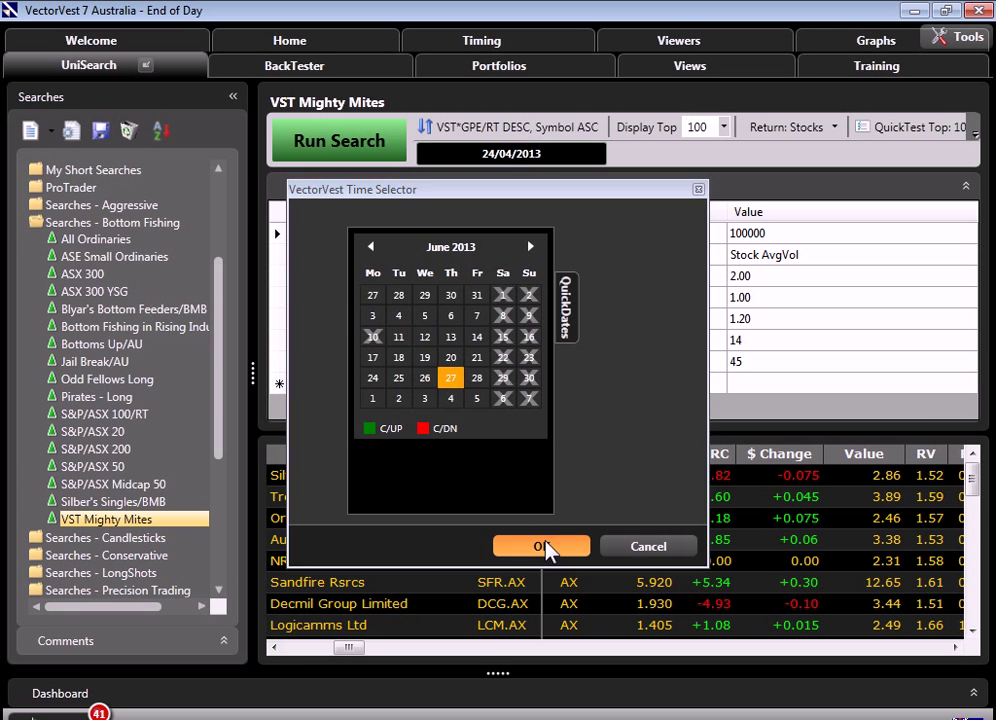
{"action": "left_click", "coordinate": [545, 546]}
Step: Load the Jail Break/AU search and QuickTest its top 10 stocks from 27 June 2013 with an end date of 11 July 2013
{"action": "left_click", "coordinate": [100, 362]}
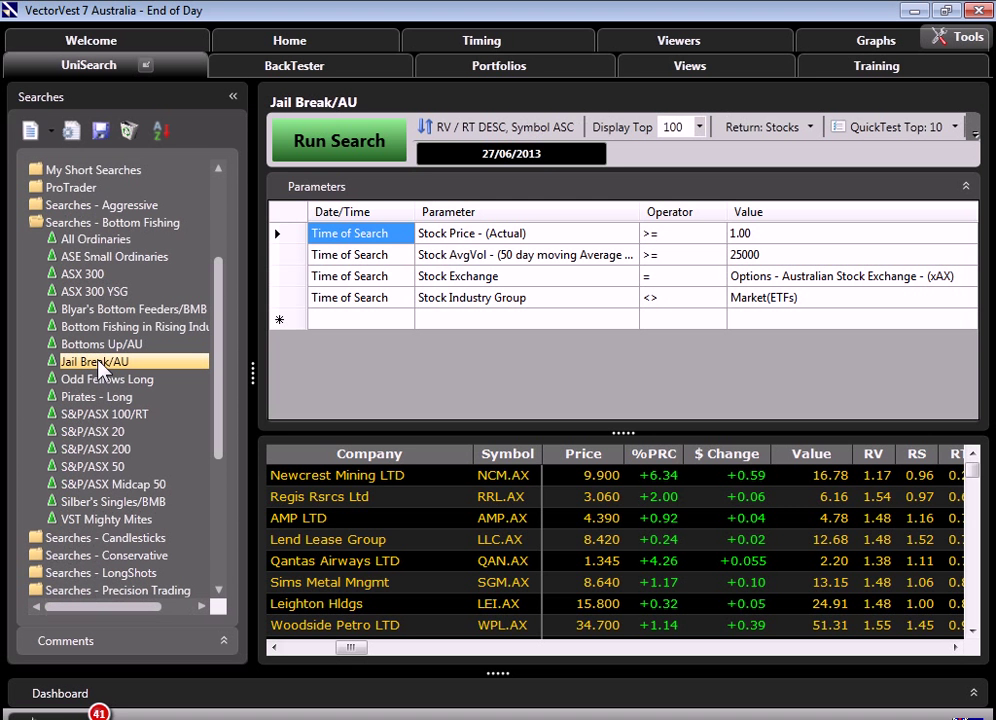
{"action": "left_click", "coordinate": [885, 131]}
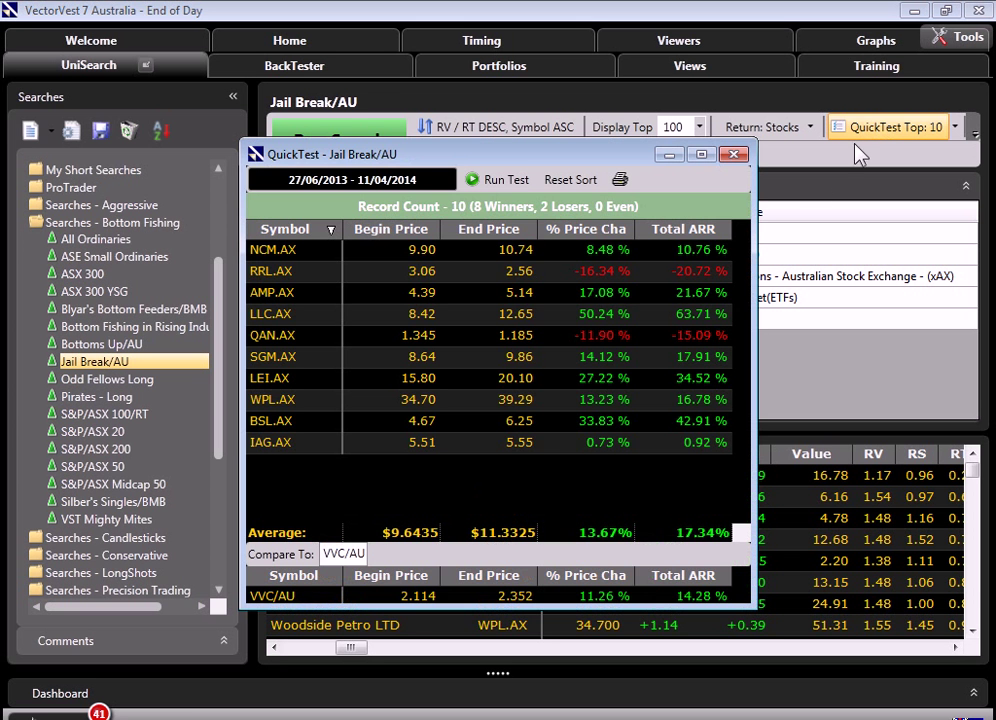
{"action": "left_click", "coordinate": [360, 180]}
{"action": "left_click", "coordinate": [373, 405]}
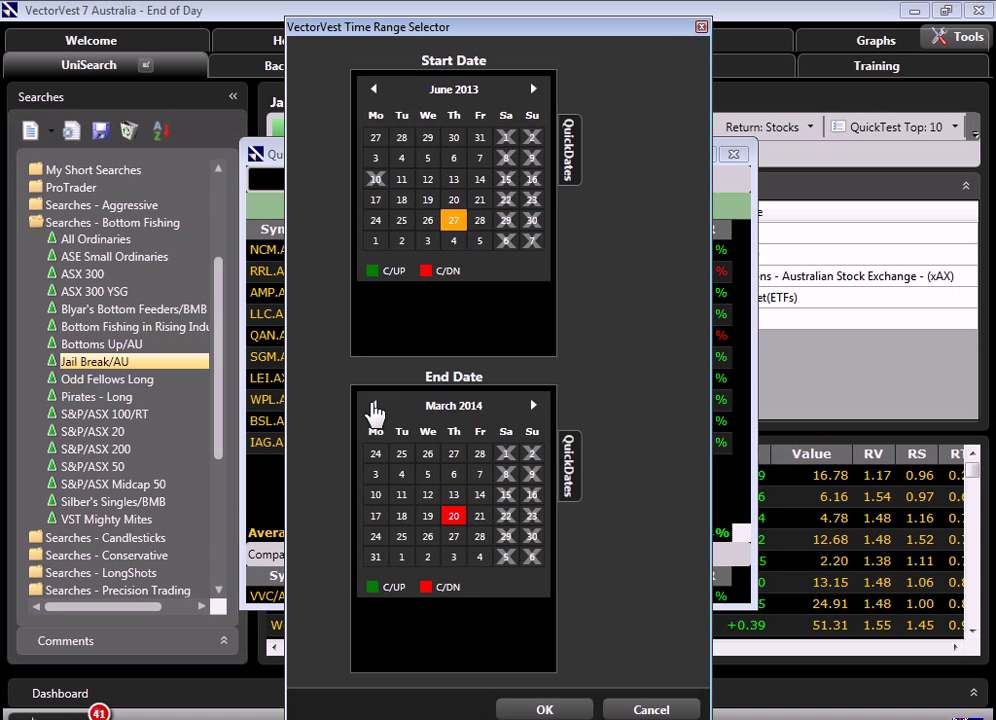
{"action": "left_click", "coordinate": [482, 406]}
{"action": "left_click", "coordinate": [373, 405]}
{"action": "left_click", "coordinate": [459, 478]}
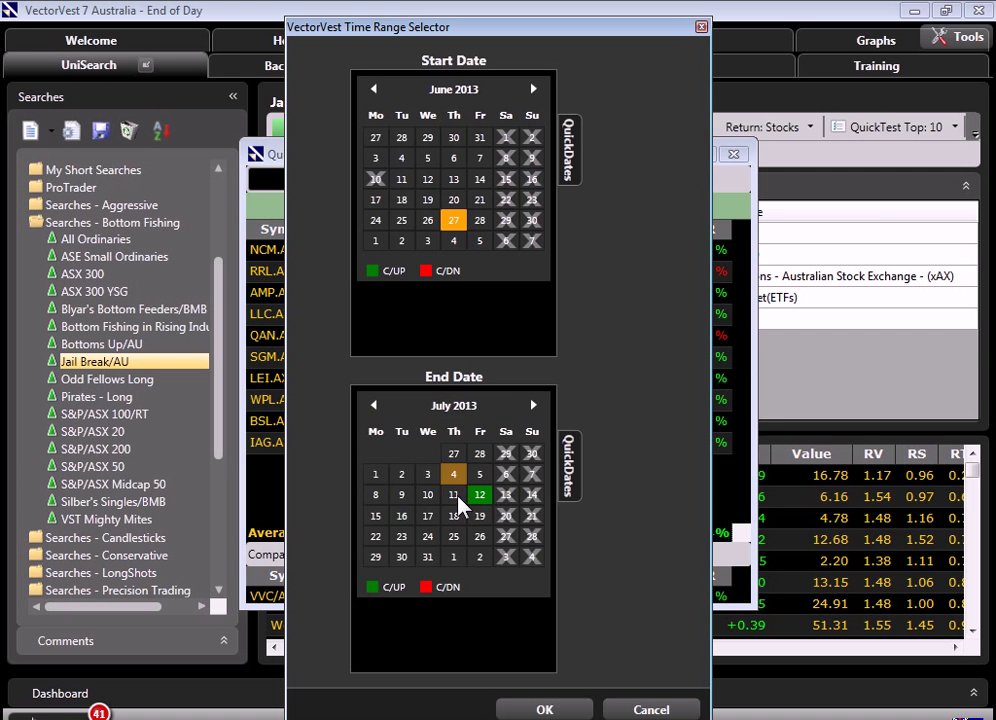
{"action": "left_click", "coordinate": [453, 495]}
{"action": "left_click", "coordinate": [544, 709]}
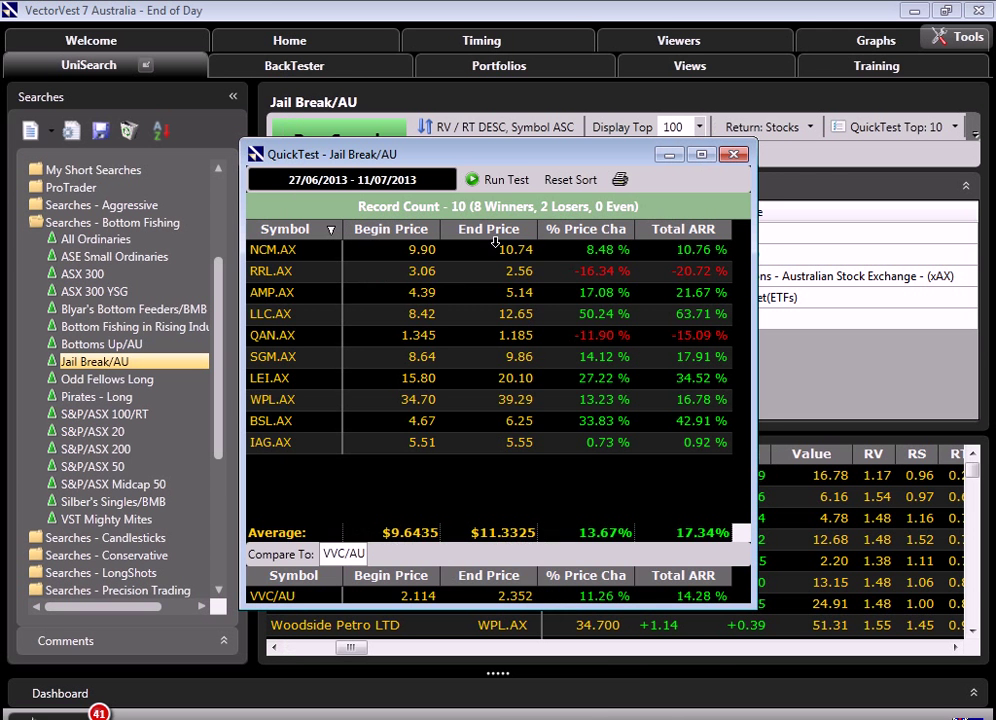
{"action": "left_click", "coordinate": [497, 180]}
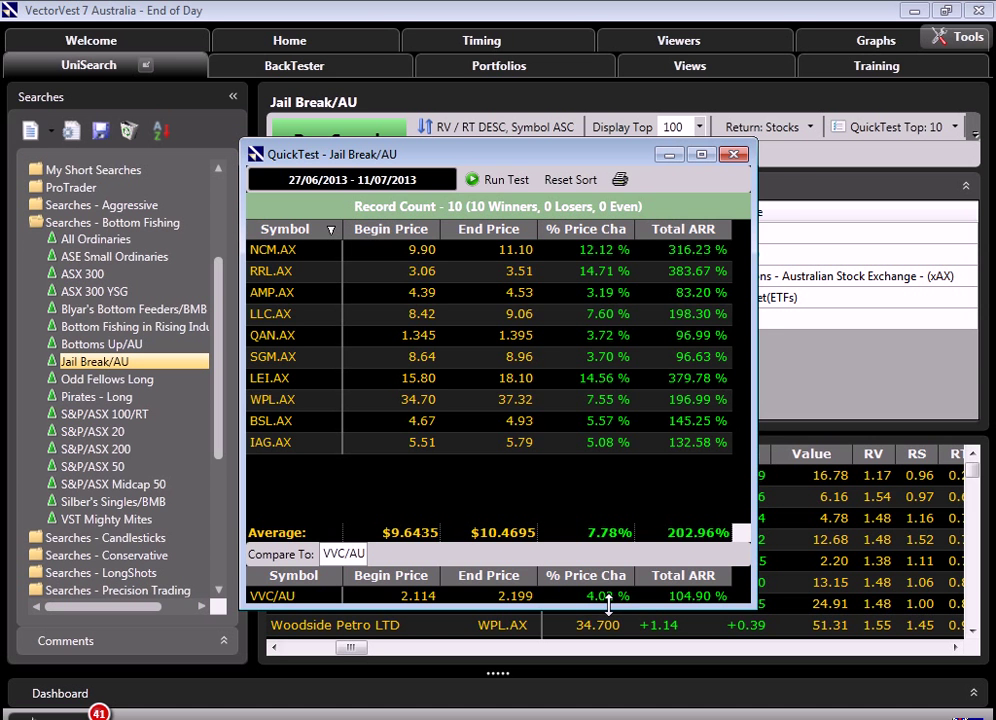
{"action": "left_click", "coordinate": [735, 156]}
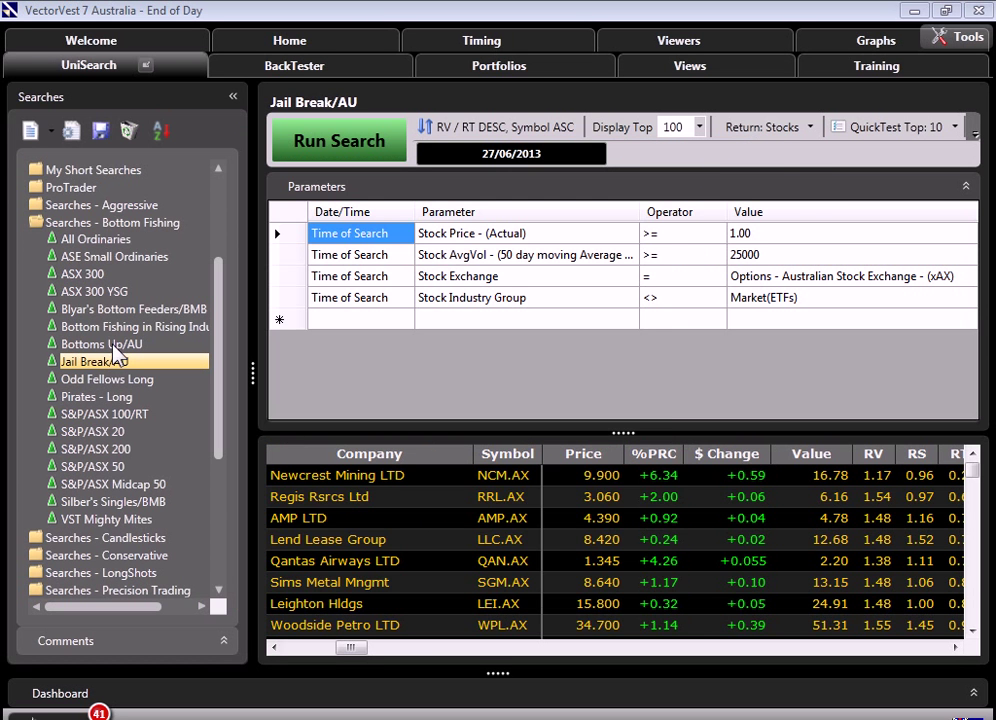
Step: Load the S&P/ASX 200 search and QuickTest its top 10 stocks from 27 June to 11 July 2013
{"action": "left_click", "coordinate": [99, 450]}
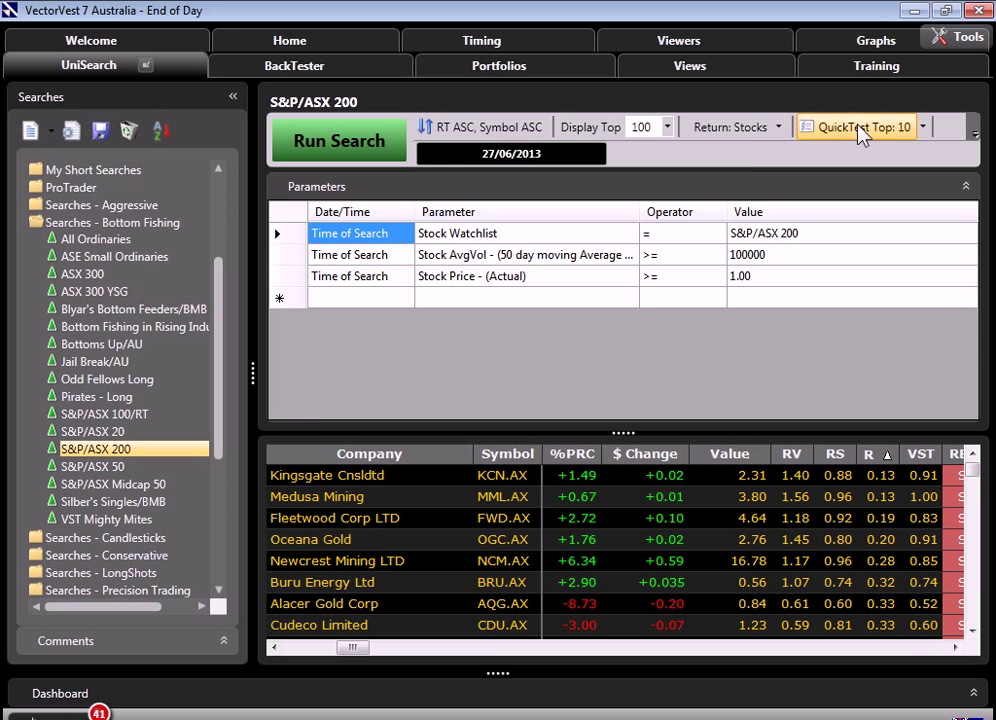
{"action": "left_click", "coordinate": [840, 127]}
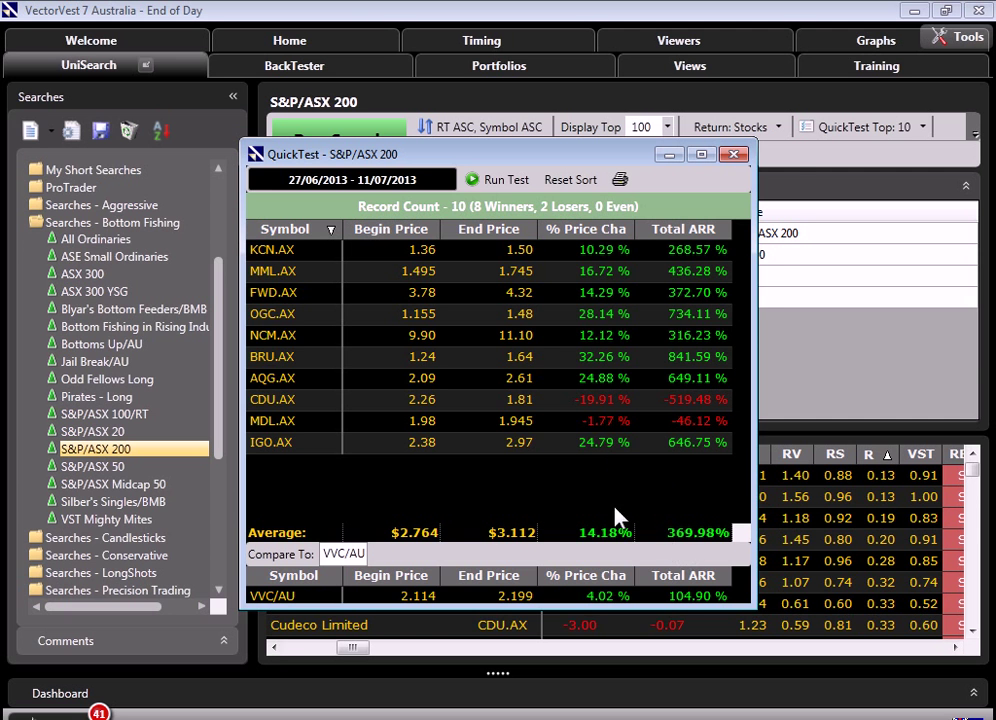
{"action": "left_click", "coordinate": [735, 156]}
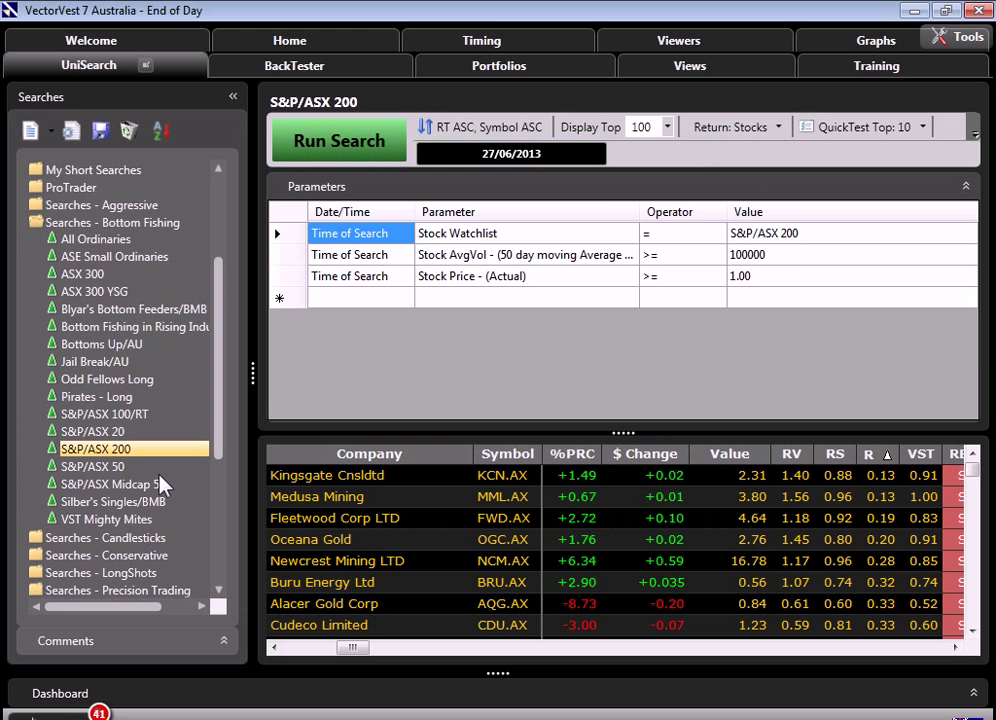
Step: Load the VST Mighty Mites search and QuickTest its top 10 stocks from 27 June to 11 July 2013
{"action": "left_click", "coordinate": [107, 520]}
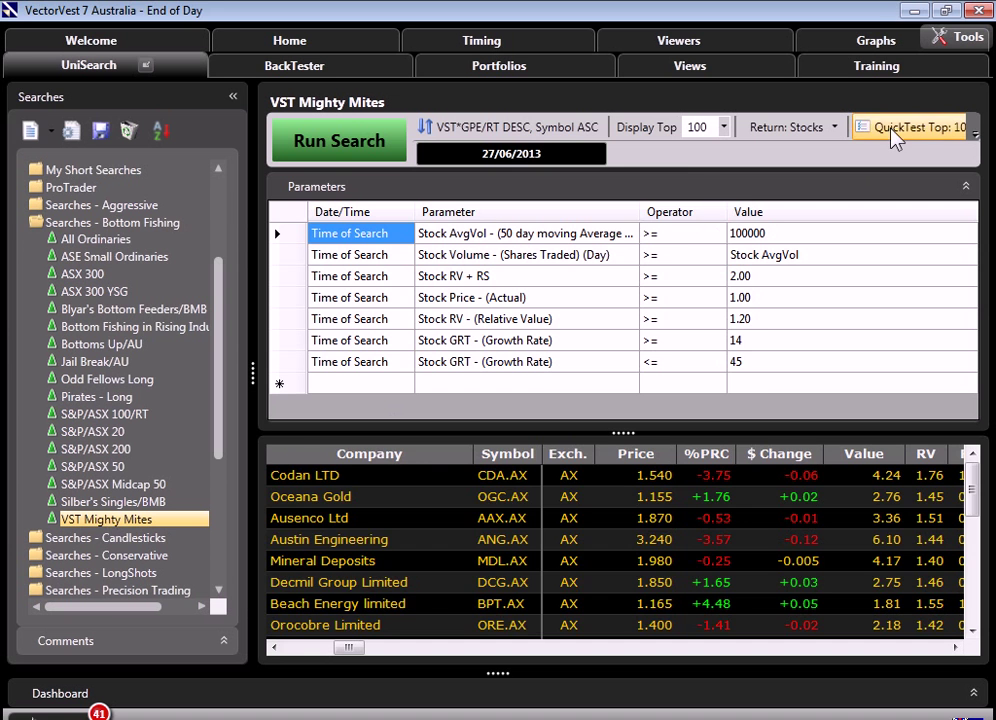
{"action": "left_click", "coordinate": [889, 133]}
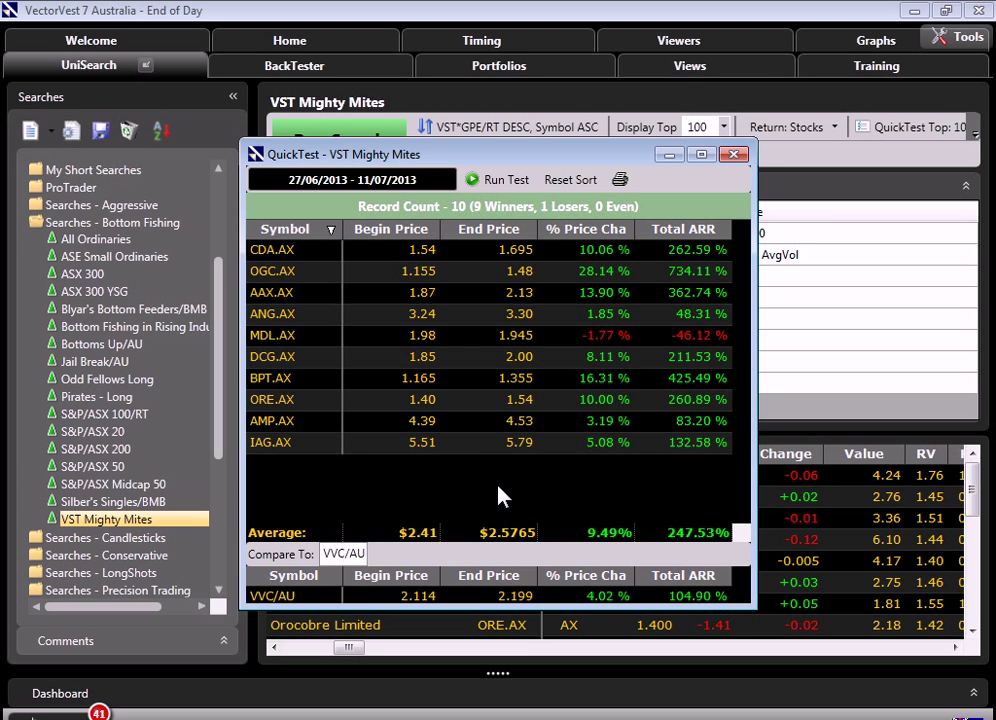
{"action": "left_click", "coordinate": [735, 156]}
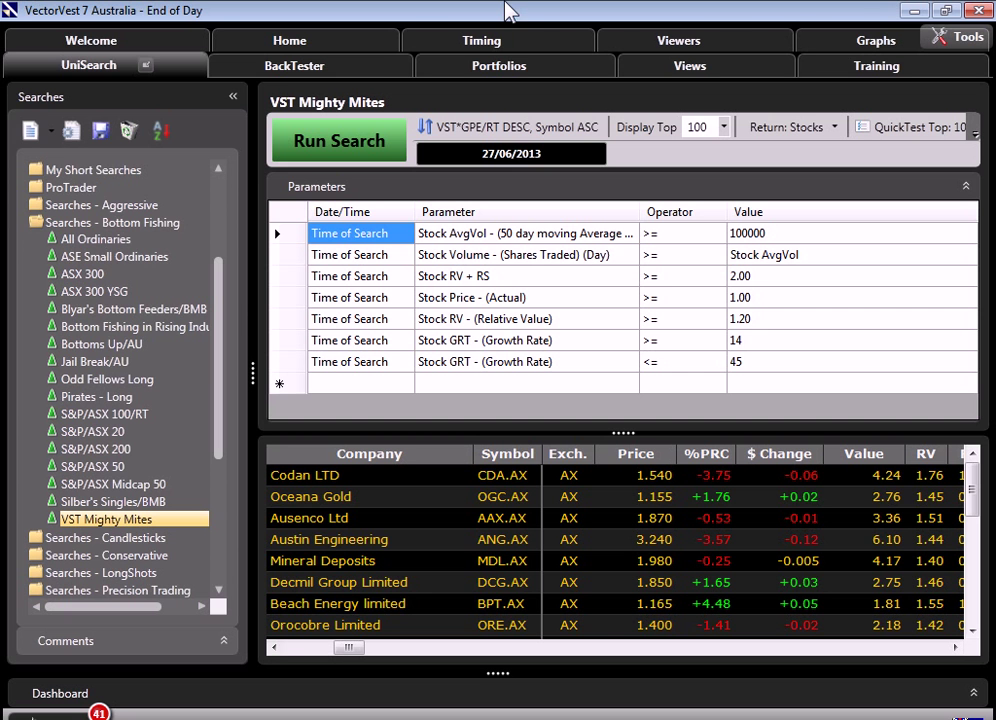
Step: Examine the more recent market bottoms on the Market Timing graph, placing the date line on 31 March 2014
{"action": "left_click", "coordinate": [864, 46]}
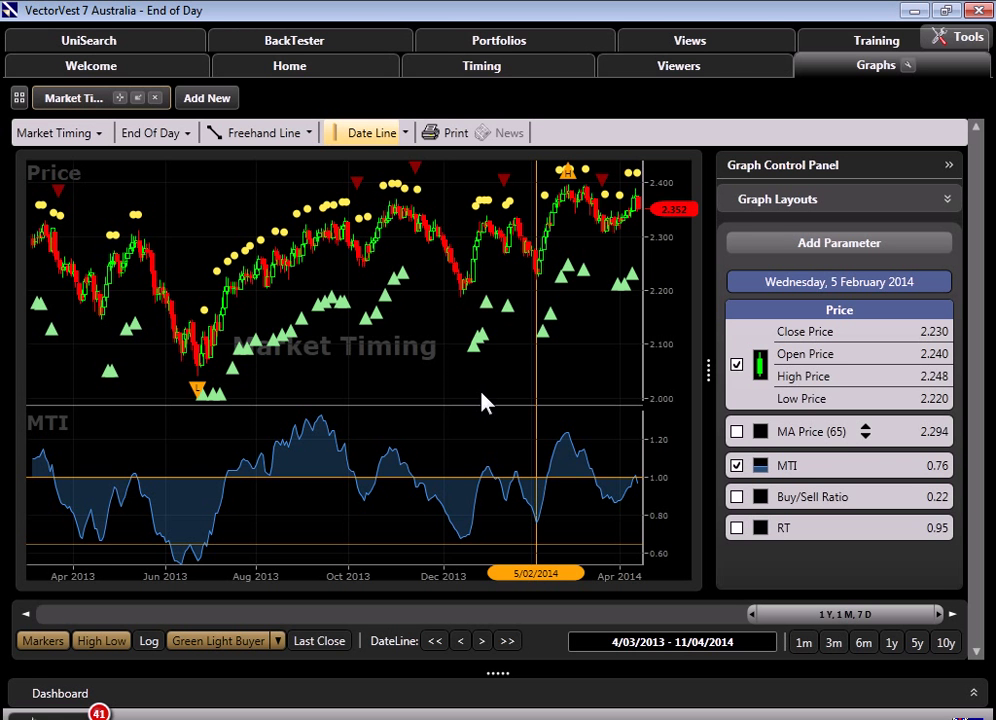
{"action": "mouse_move", "coordinate": [473, 280]}
{"action": "mouse_move", "coordinate": [545, 259]}
{"action": "left_click", "coordinate": [615, 511]}
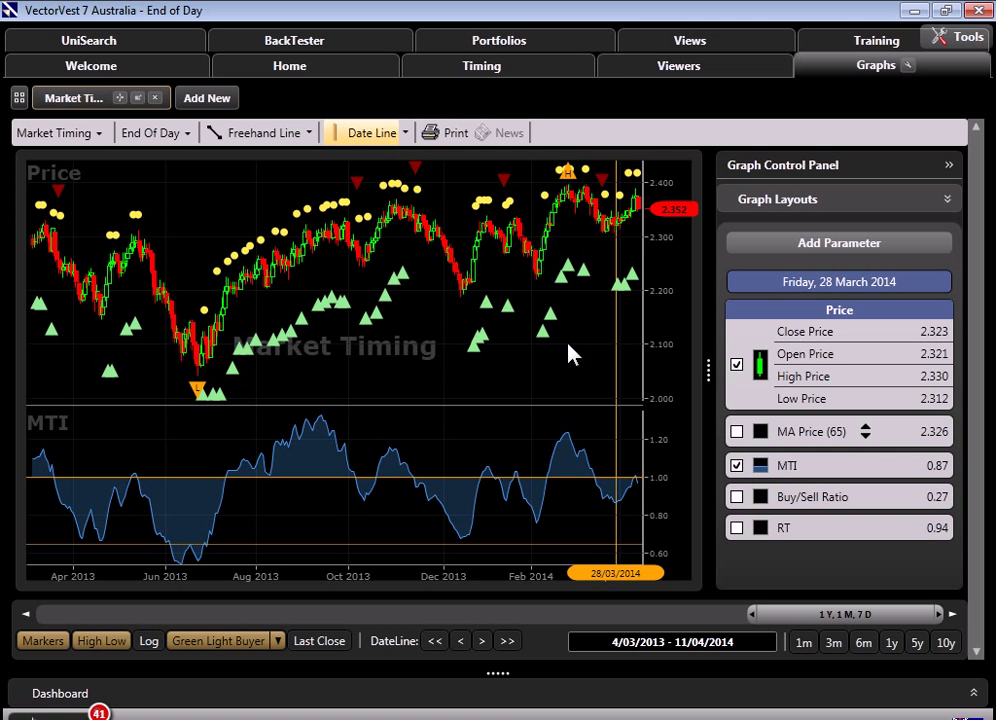
{"action": "key", "text": "Right"}
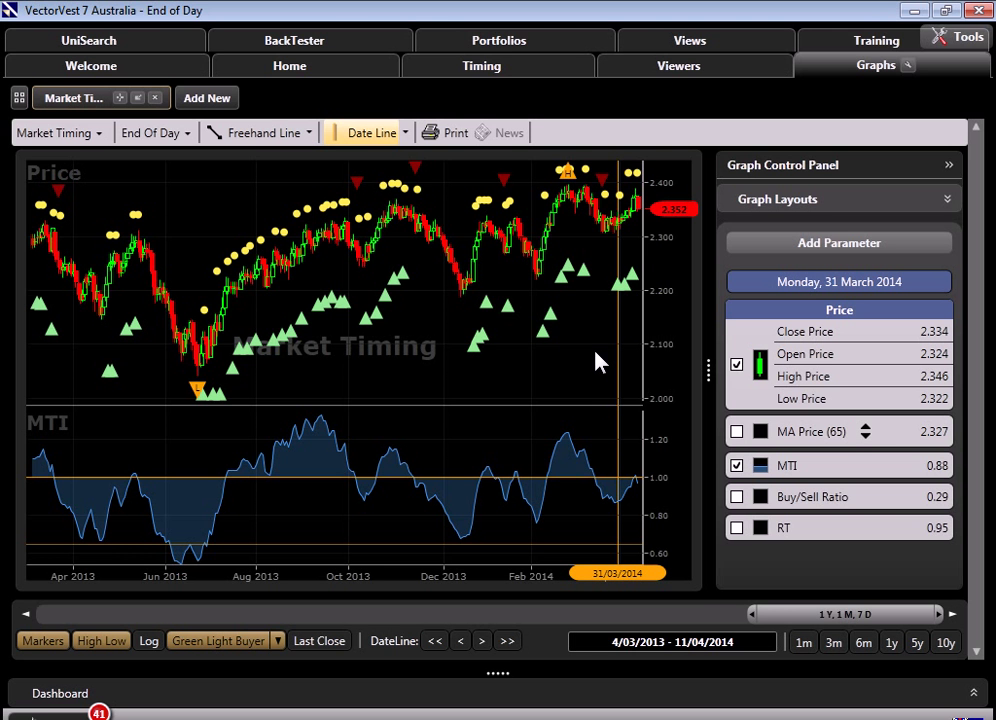